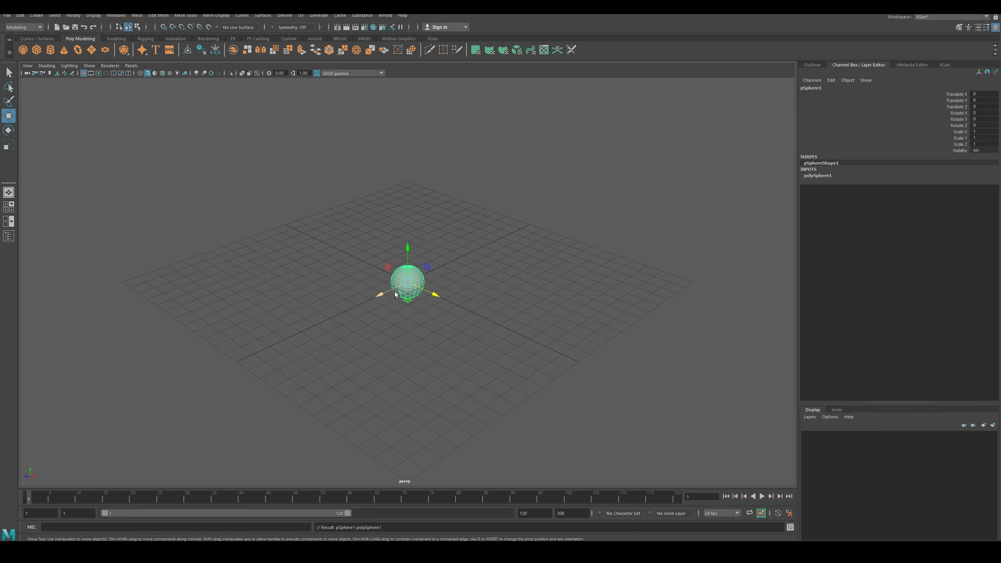
Step: Play back the scene and return the timeline to frame 1
key("alt+v")
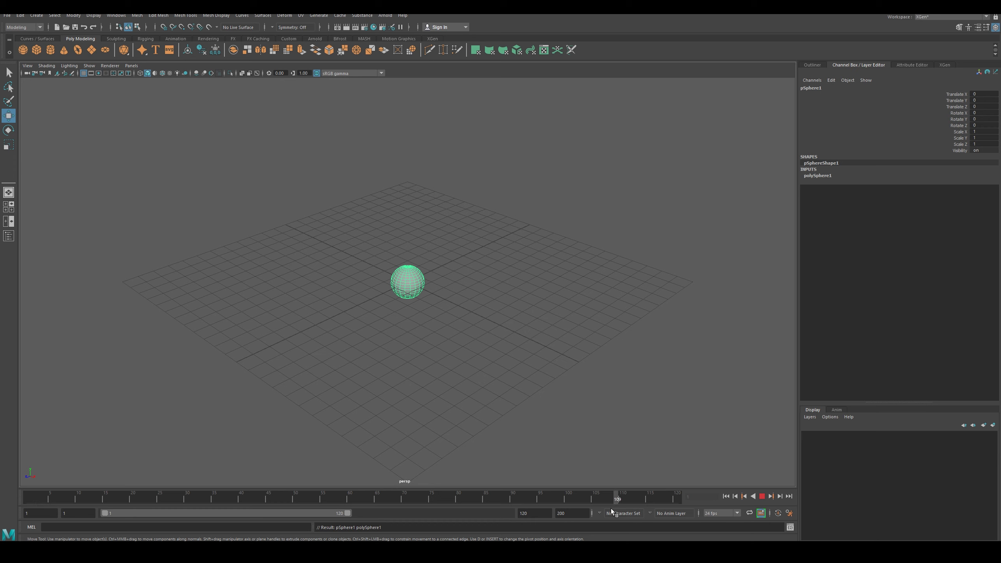
left_click_drag(70, 500, 4, 508)
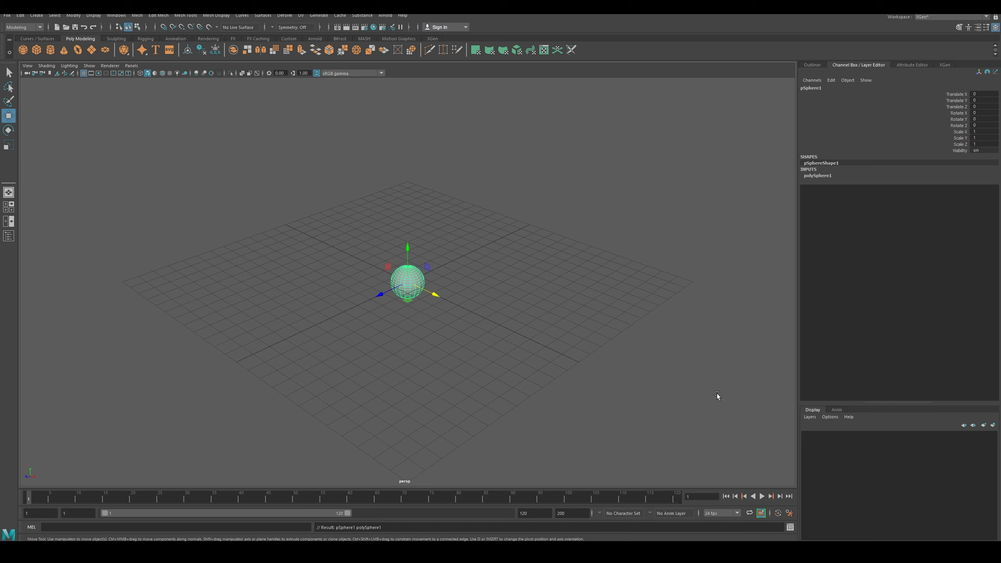
Step: In the time slider preferences, set the framerate to 25 fps
left_click(790, 515)
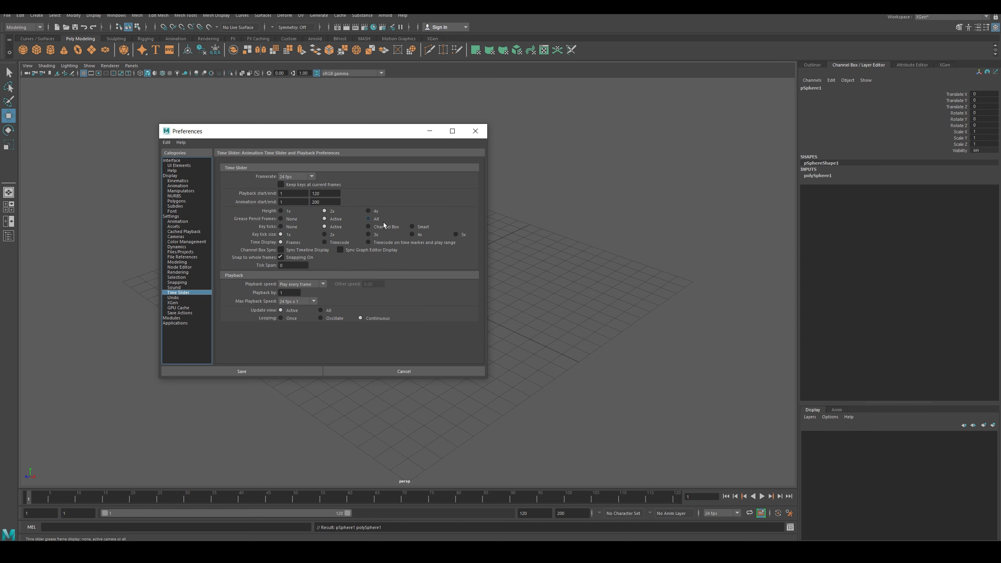
left_click_drag(358, 134, 462, 166)
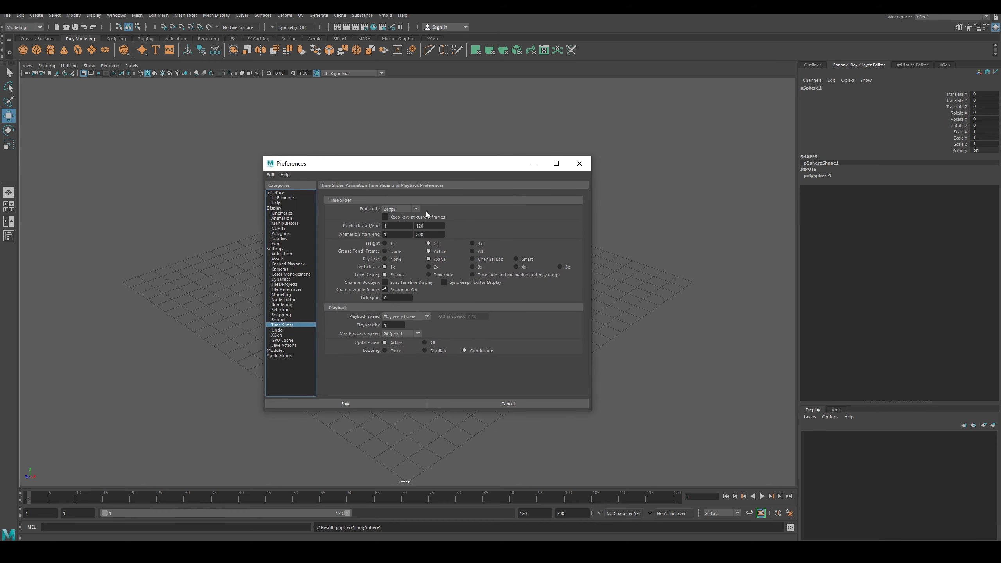
left_click(415, 209)
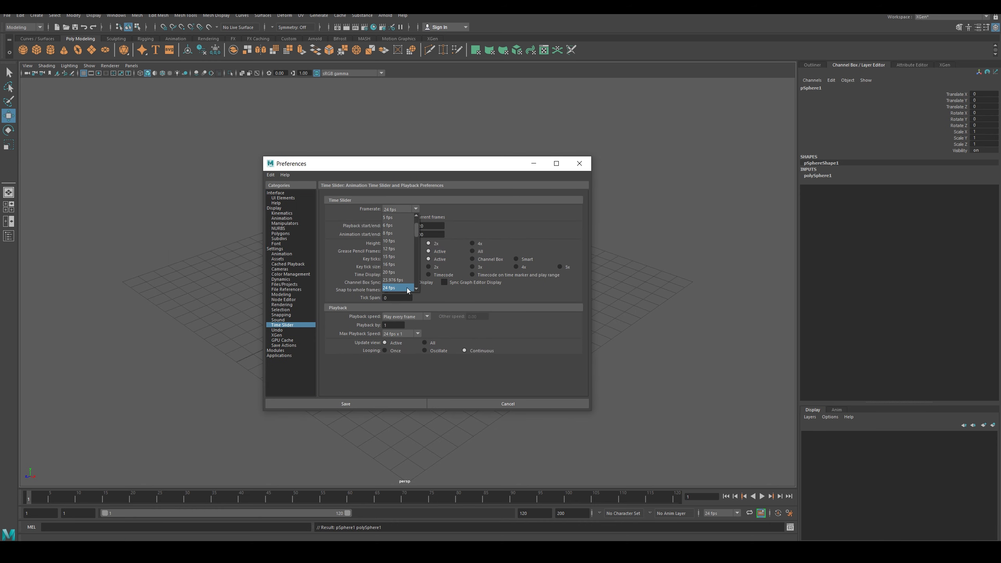
scroll(416, 233, "down", 2)
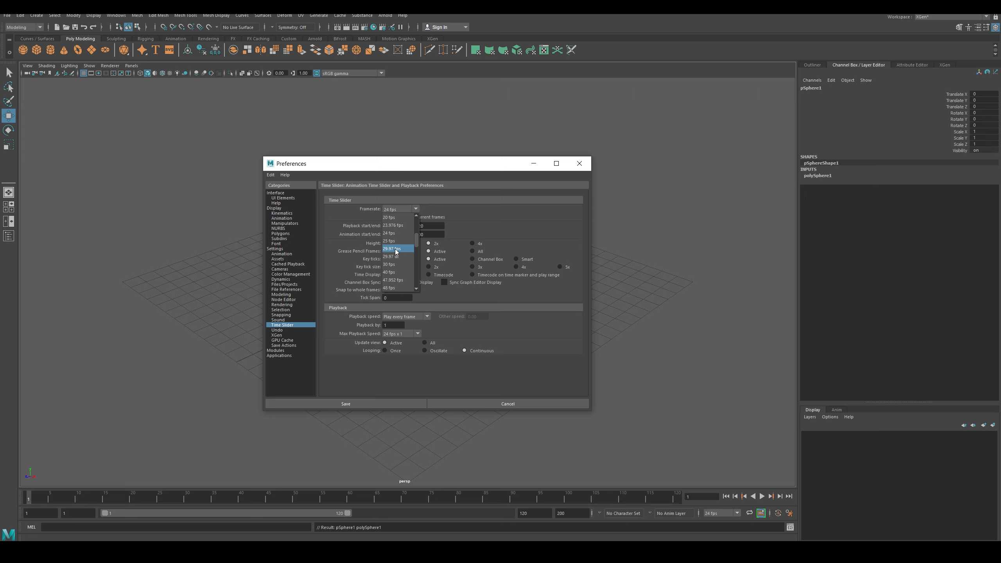
scroll(398, 249, "up", 1)
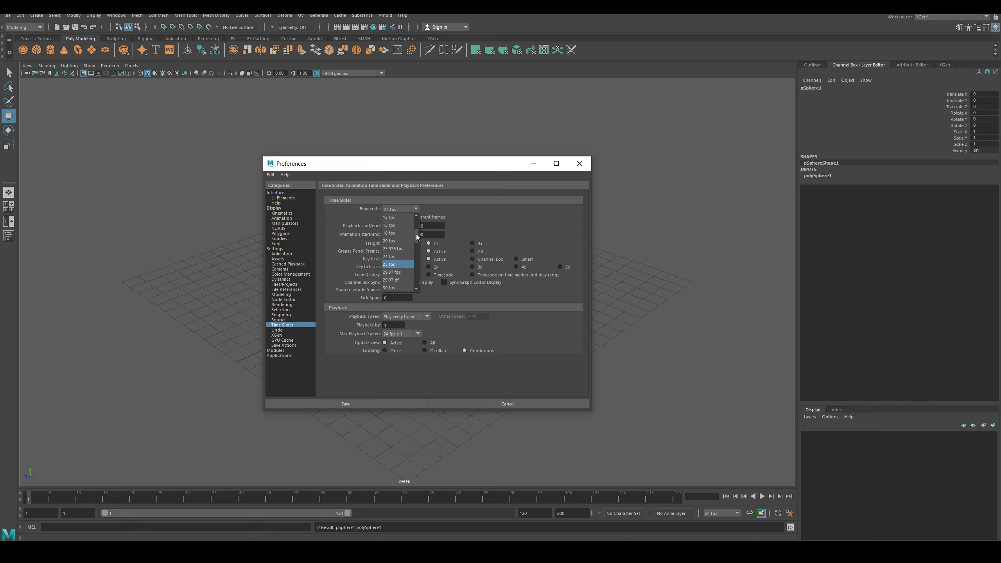
scroll(416, 234, "up", 2)
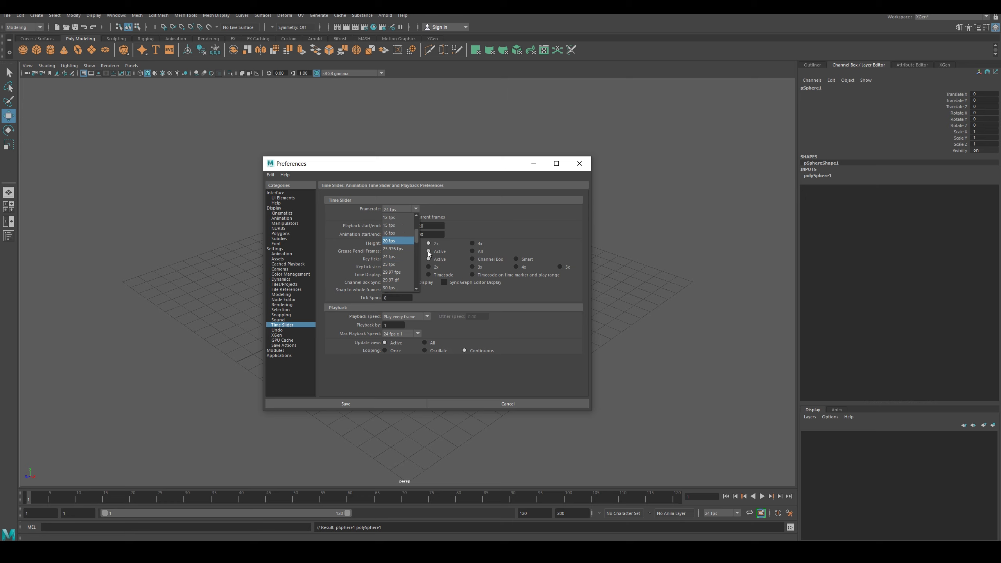
left_click(395, 265)
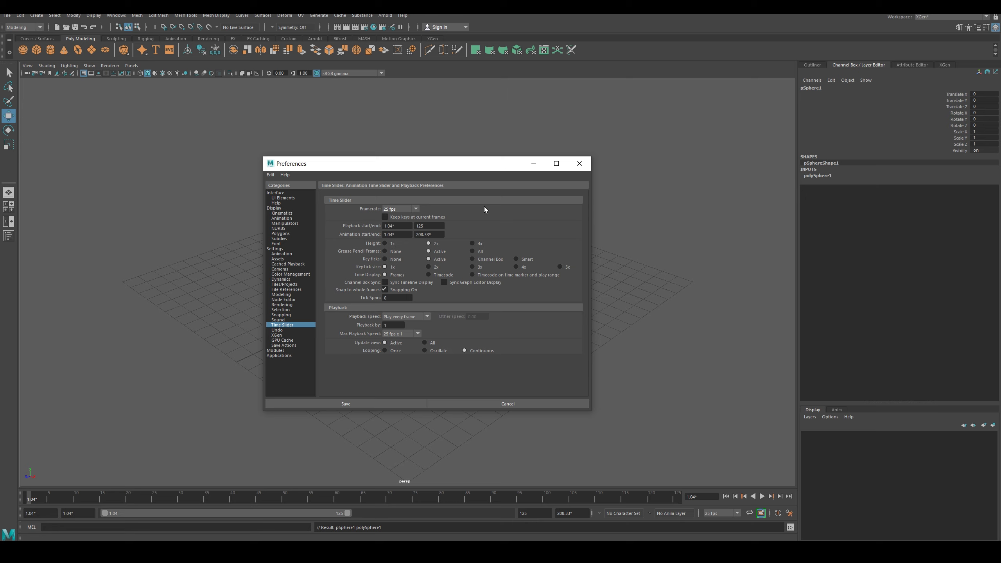
Step: Choose Play every frame as the playback speed and save the preferences
left_click(427, 317)
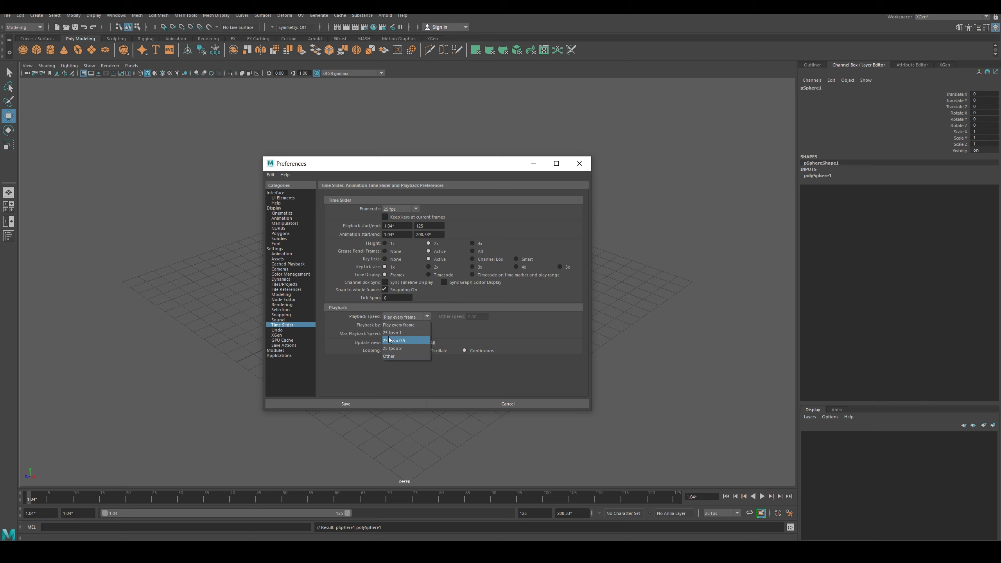
left_click(404, 328)
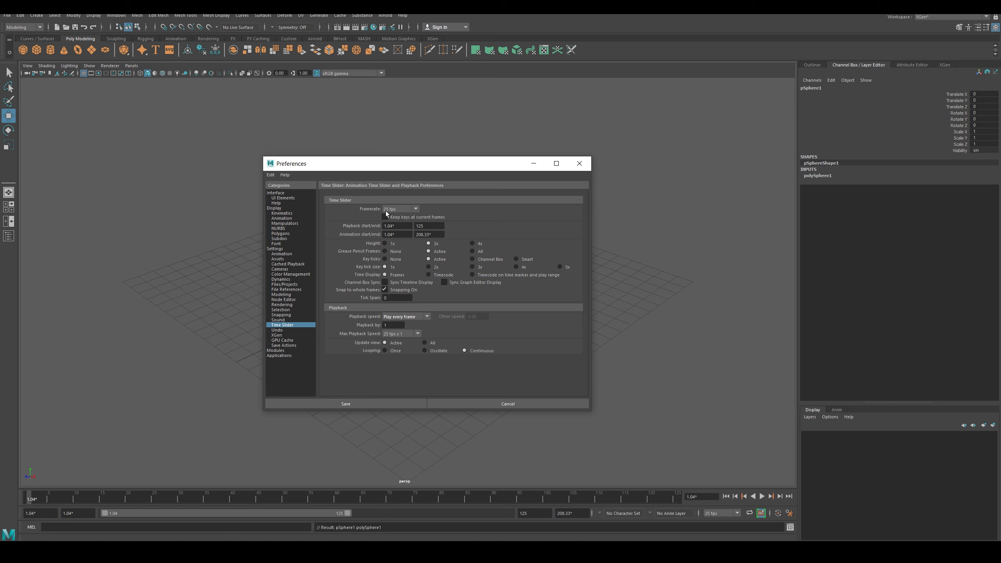
left_click(381, 404)
Step: Scrub to frame 112 on the timeline and play the scene back briefly
left_click(628, 500)
right_click(642, 500)
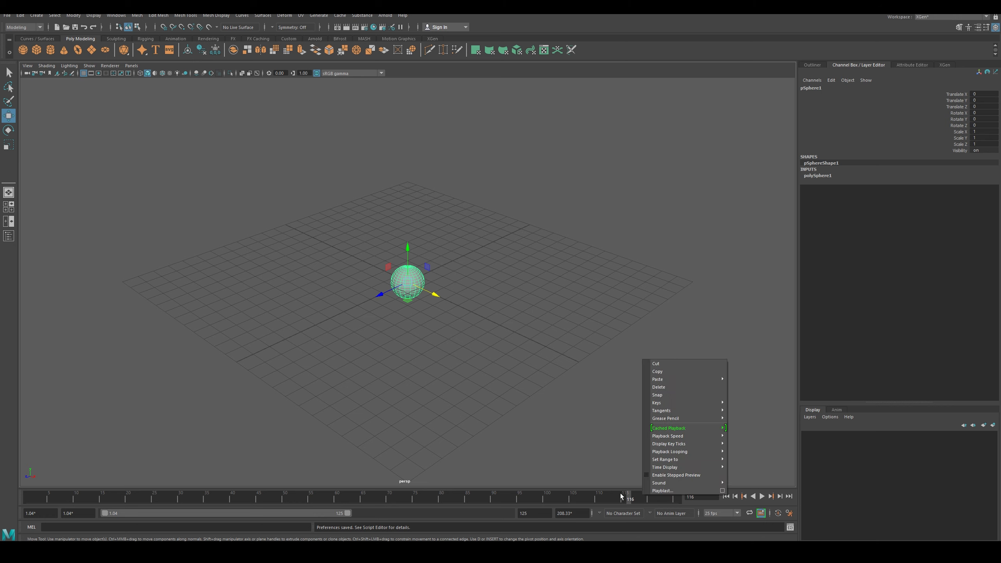
left_click(608, 500)
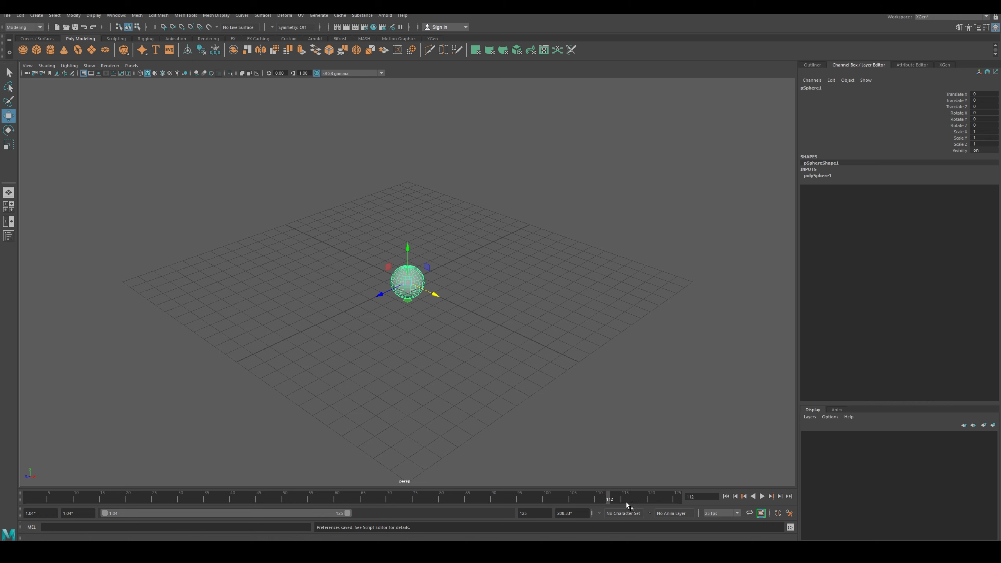
key("alt+v")
key("alt+v")
Step: Adjust the range slider so the playback range runs from 1.04 to about 118.33
left_click_drag(106, 516, 30, 503)
left_click_drag(355, 517, 535, 509)
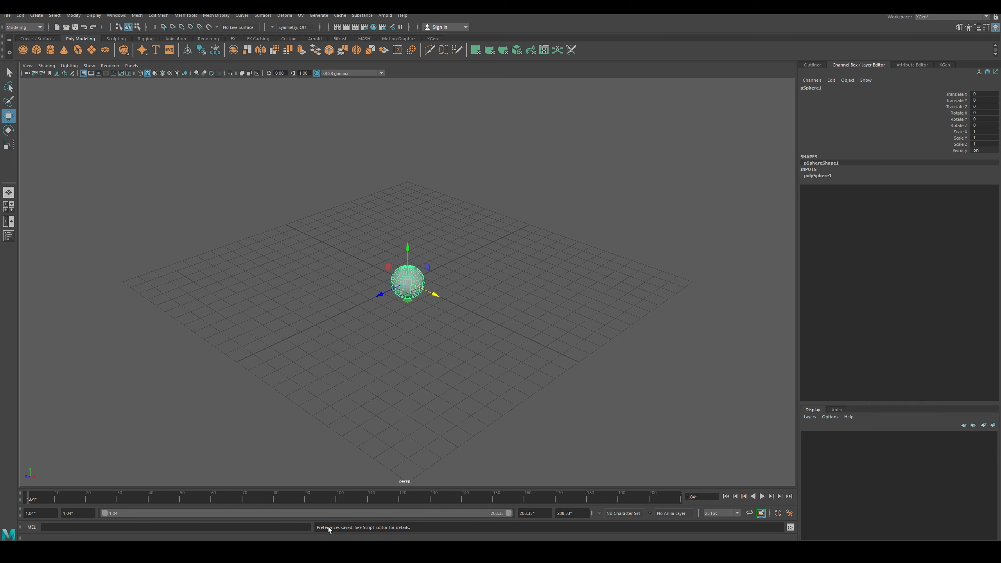
left_click_drag(519, 518, 130, 521)
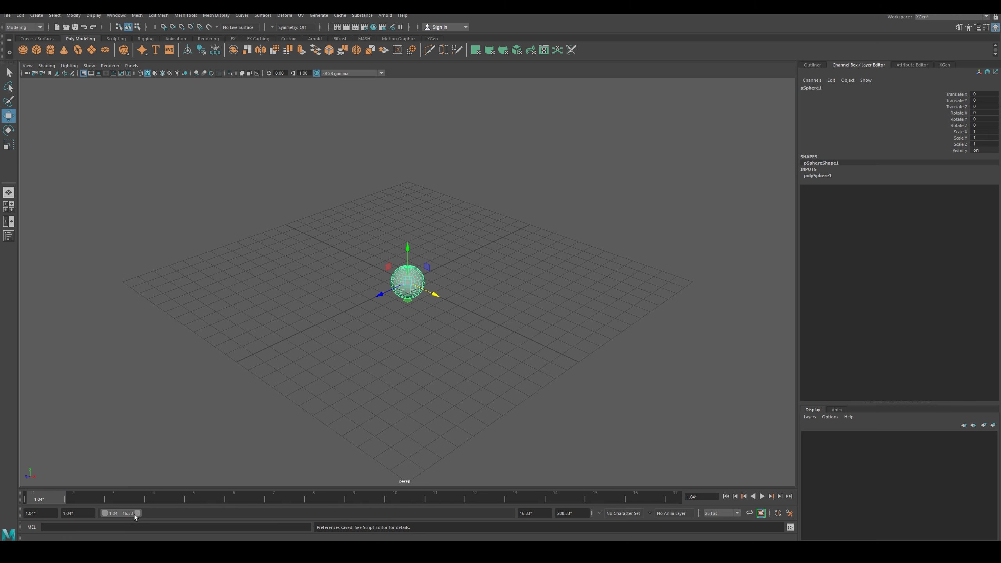
left_click_drag(141, 514, 344, 511)
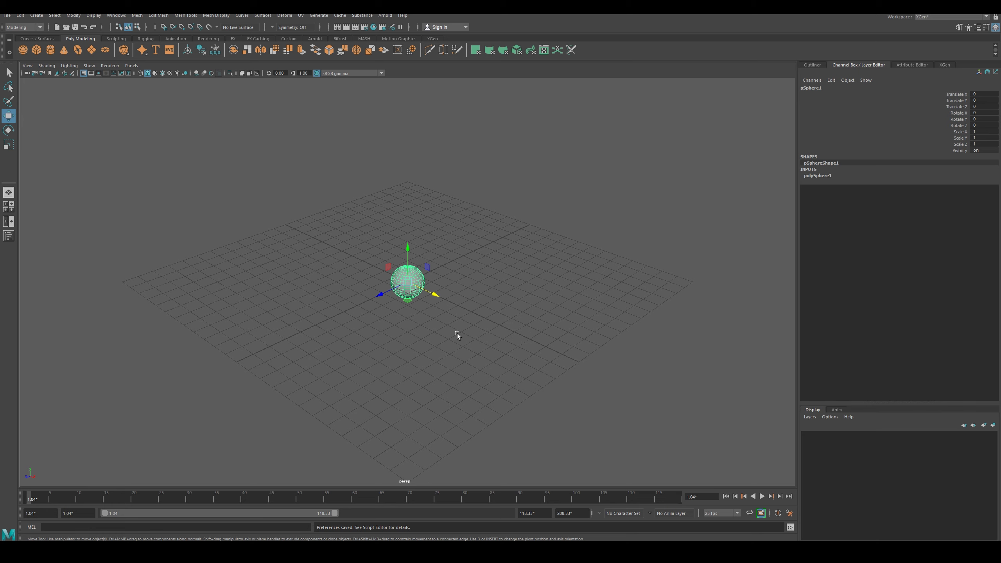
Step: Set a keyframe on all of the sphere's transform channels at the start of the timeline
key("s")
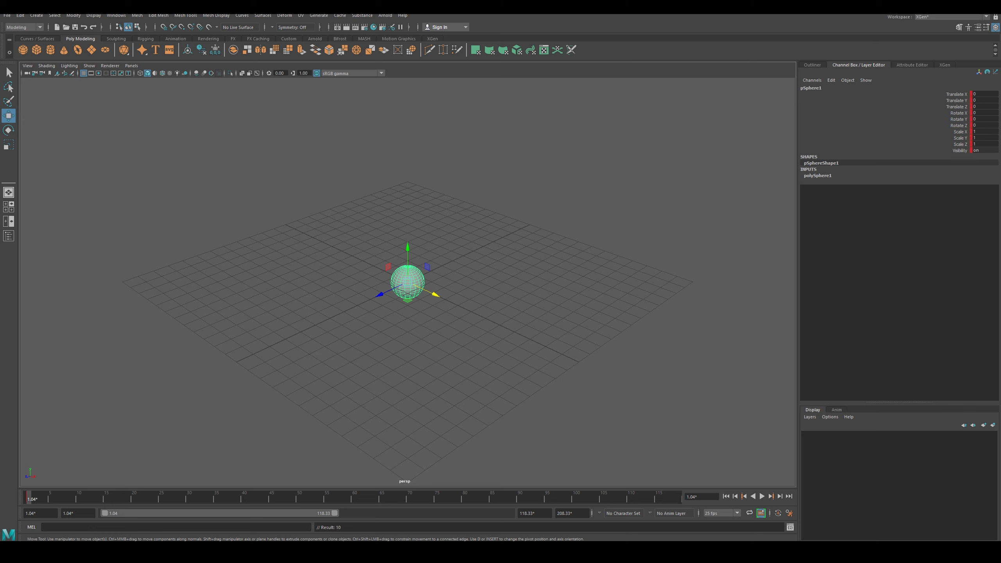
left_click(32, 500)
left_click(36, 497)
left_click(31, 500)
Step: At frame 15, move the sphere along Z to about 9.656, keyframe it, and scrub back to the start
left_click_drag(35, 502, 110, 509)
left_click_drag(397, 292, 258, 356)
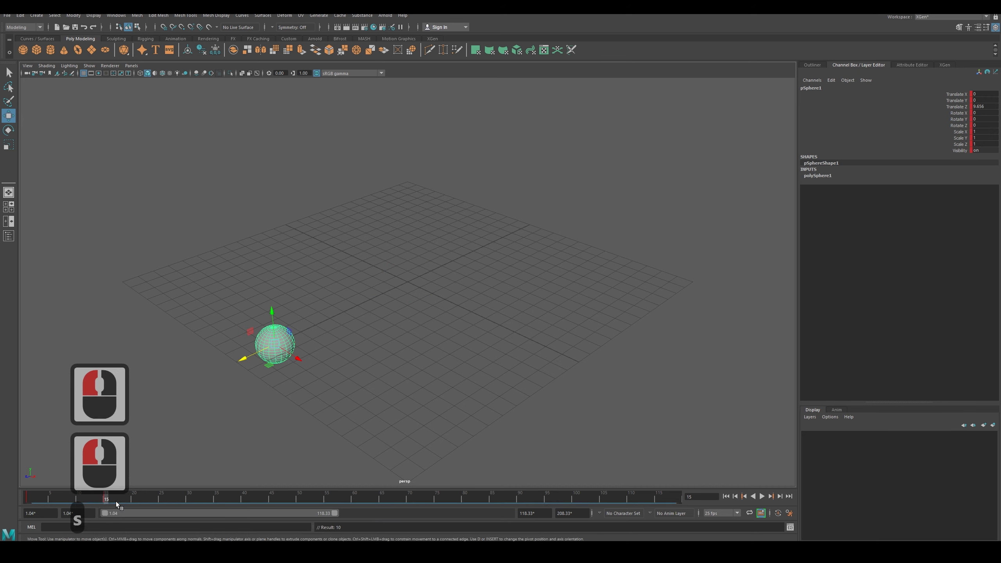
left_click_drag(111, 501, 26, 496)
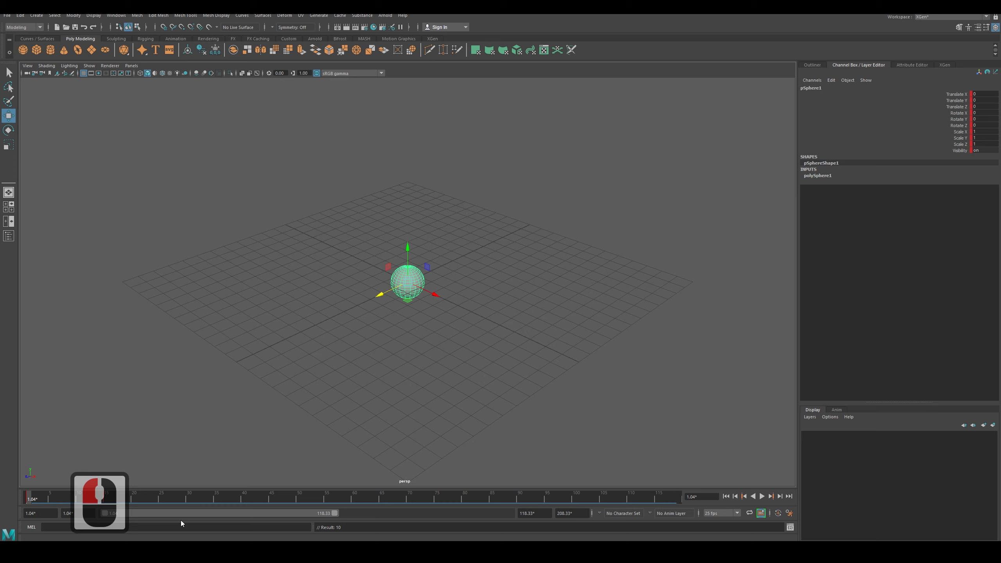
Step: Turn on motion blur in the viewport and play the sphere's animation from the start
left_click(205, 74)
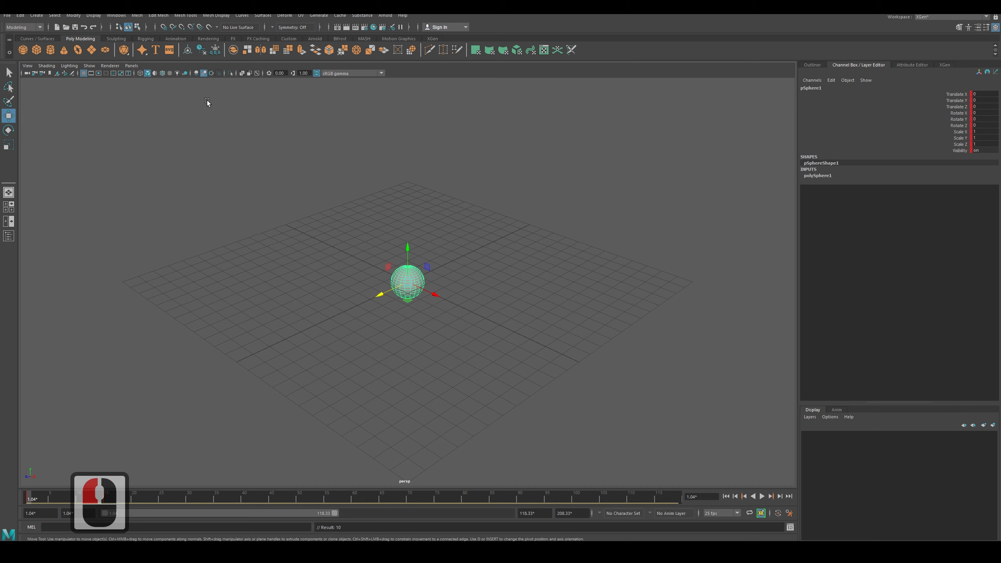
mouse_move(43, 500)
left_mouse_down()
mouse_move(99, 498)
mouse_move(26, 497)
left_mouse_up()
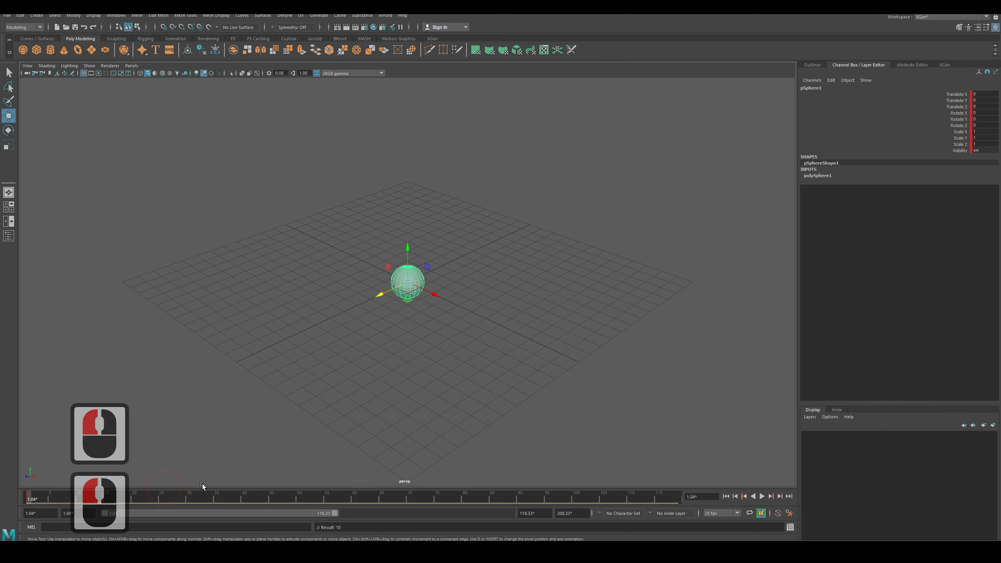
left_click(762, 497)
left_click(761, 497)
Step: At frame 30, move the sphere along X to about 8.444 and set a keyframe
left_click_drag(45, 497, 108, 500)
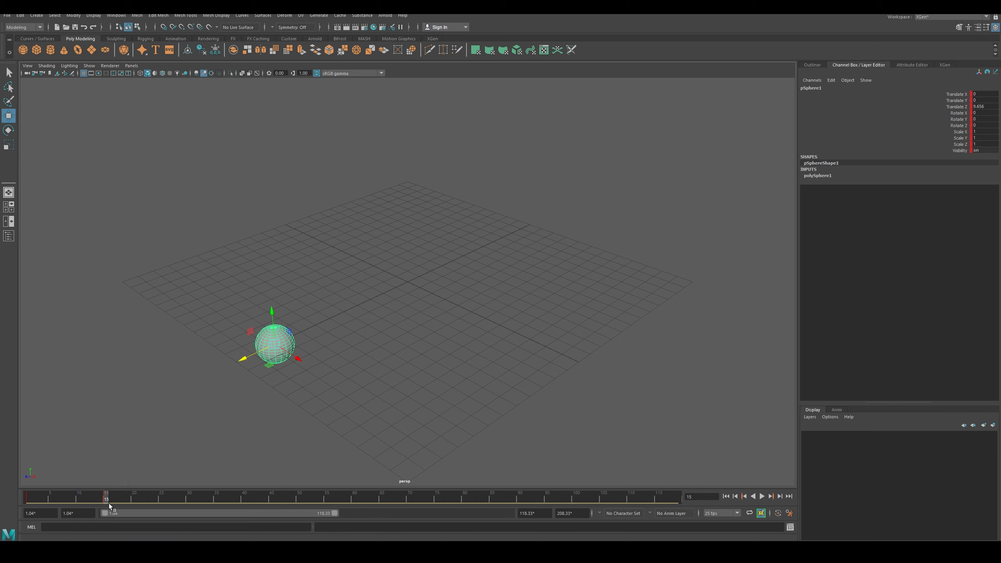
left_click_drag(112, 500, 188, 499)
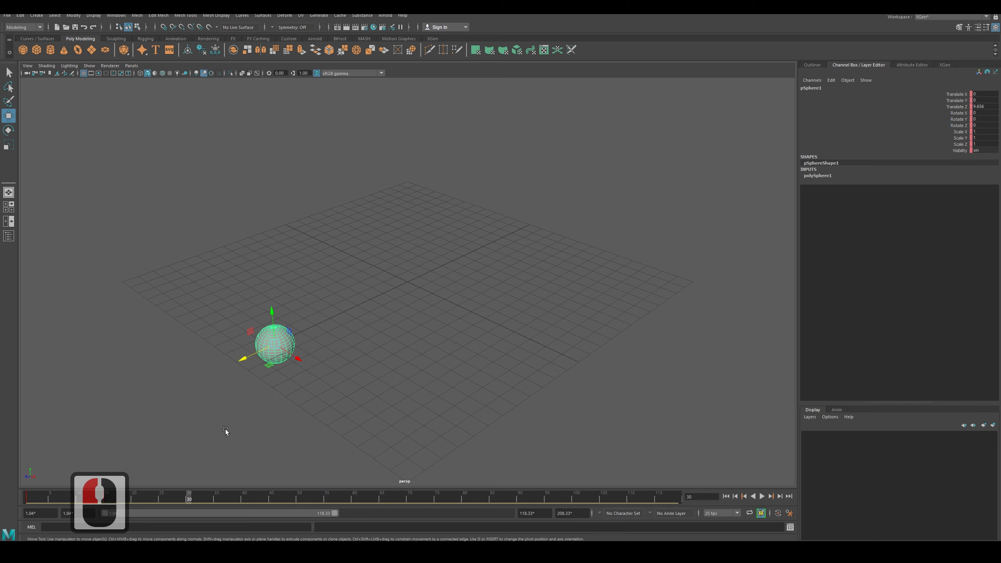
left_click_drag(296, 355, 409, 427)
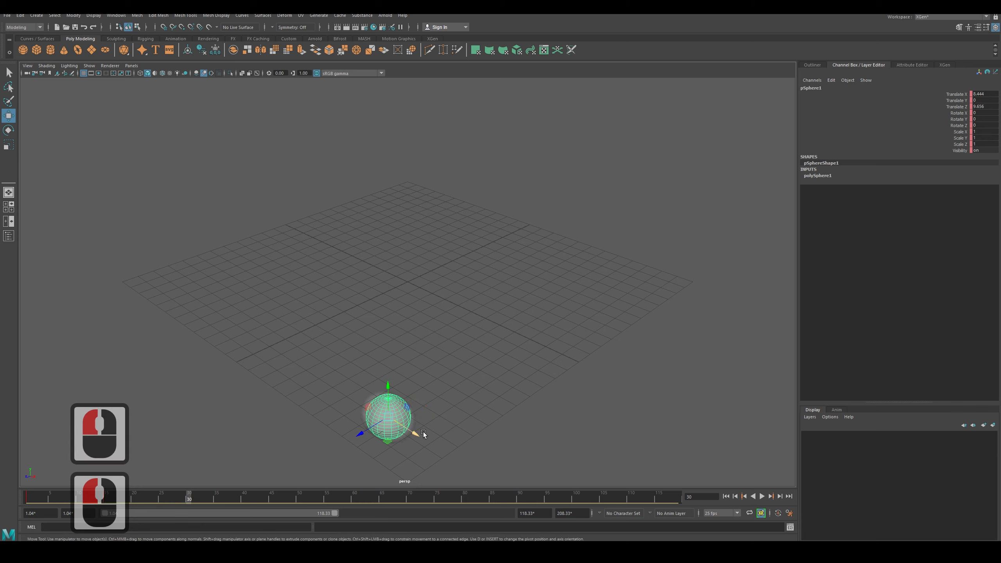
key("s")
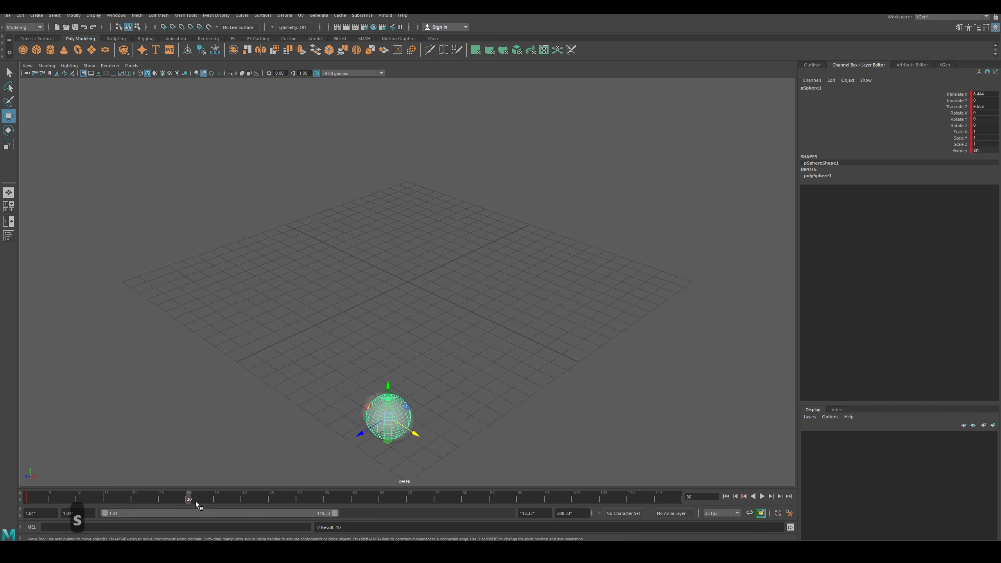
Step: Scrub and play through the keyframes to preview the sphere's path up to frame 35
left_click_drag(194, 501, 167, 504)
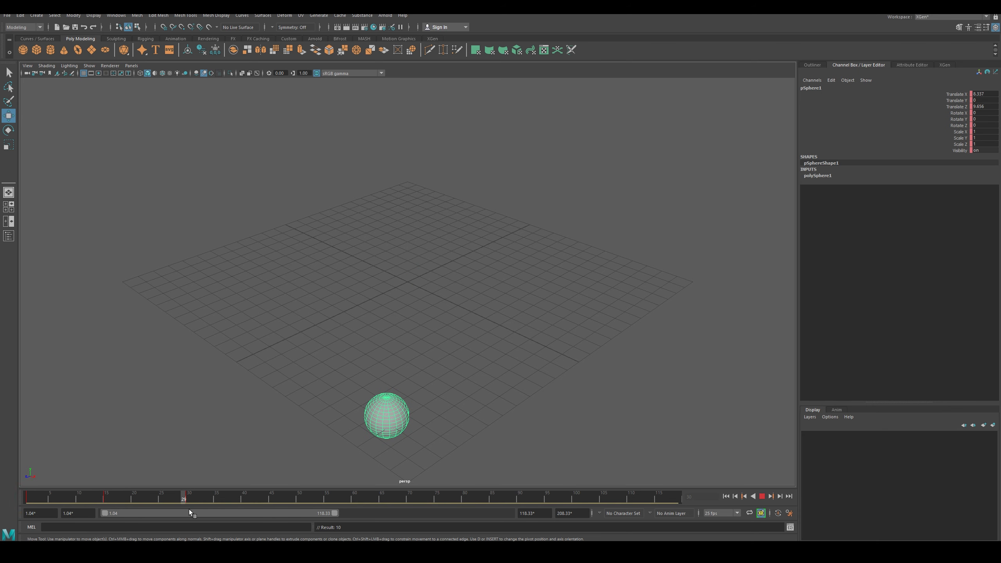
left_click_drag(24, 504, 211, 503)
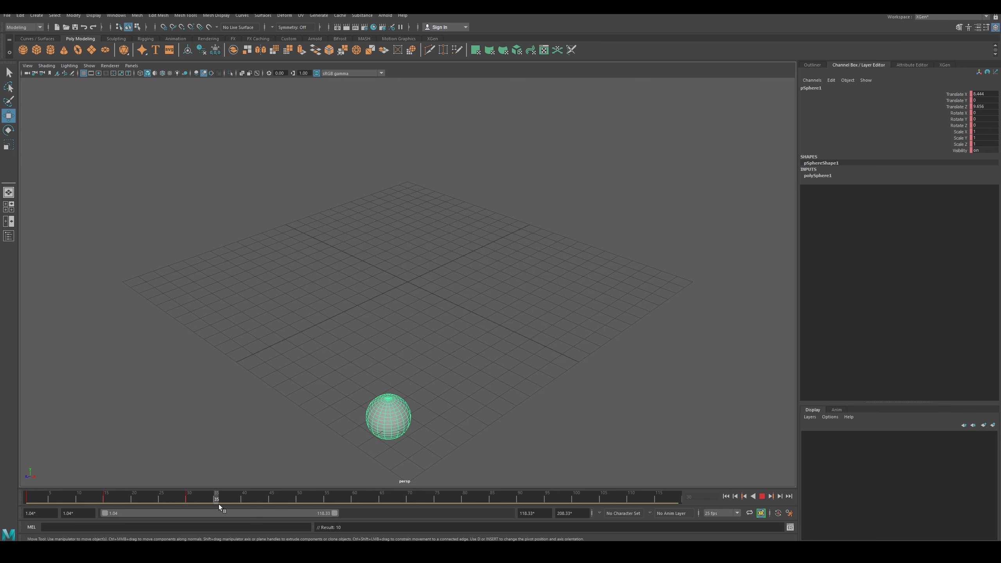
left_click(215, 498)
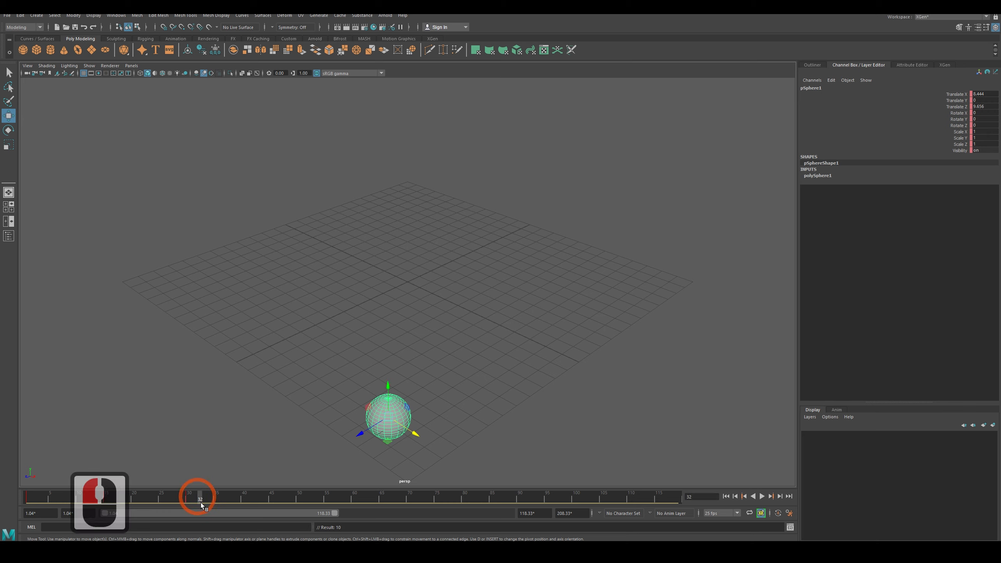
Step: At frame 32, move the sphere along X to about -8.403 and set a keyframe
left_click(200, 502)
left_click_drag(420, 435, 197, 327)
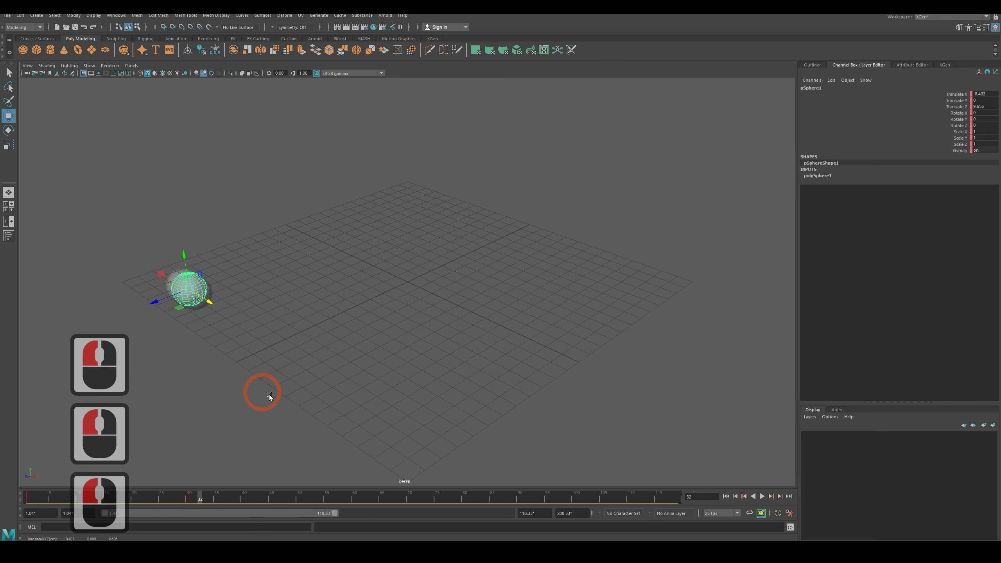
key("s")
Step: Scrub between the keyframes and play the animation from the start to compare the sphere's speed between poses
left_click_drag(207, 502, 79, 497)
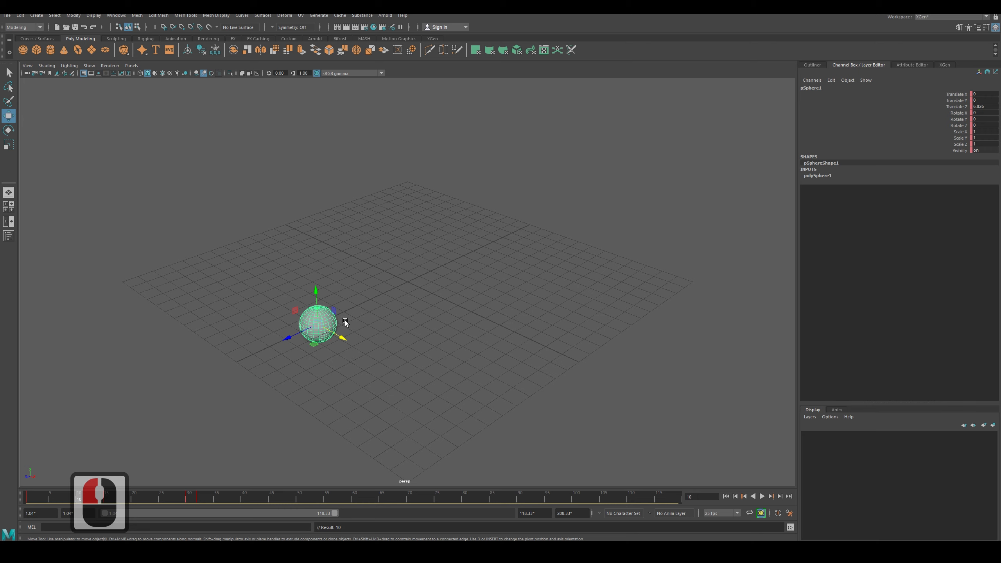
left_click(370, 340)
left_click_drag(69, 499, 156, 500)
left_click(351, 385)
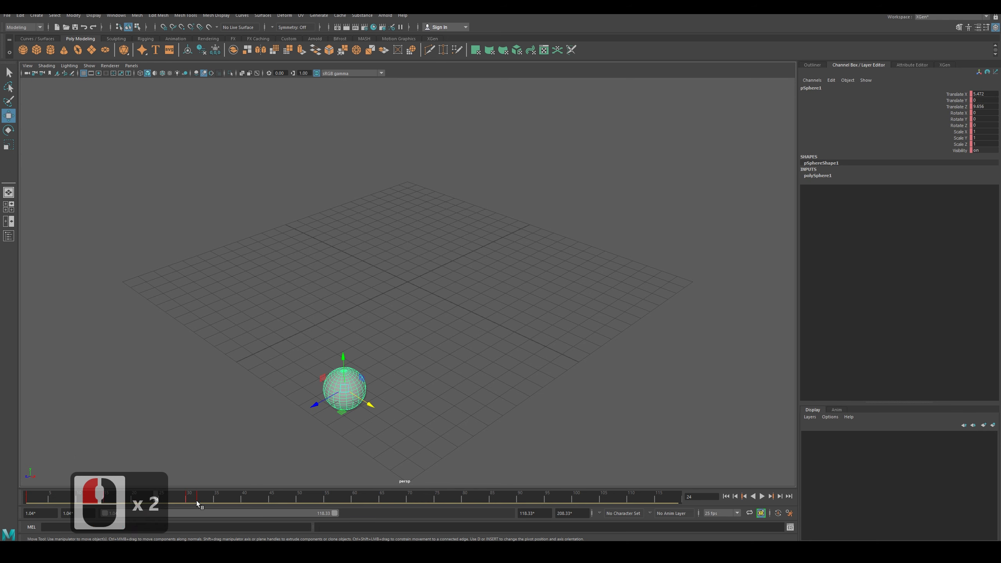
left_click_drag(196, 500, 24, 496)
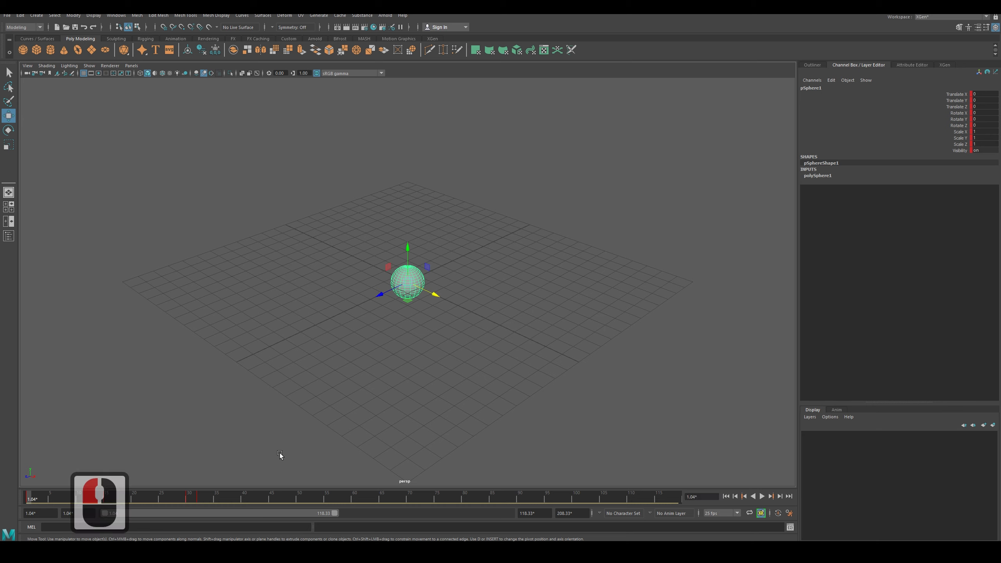
left_click(764, 498)
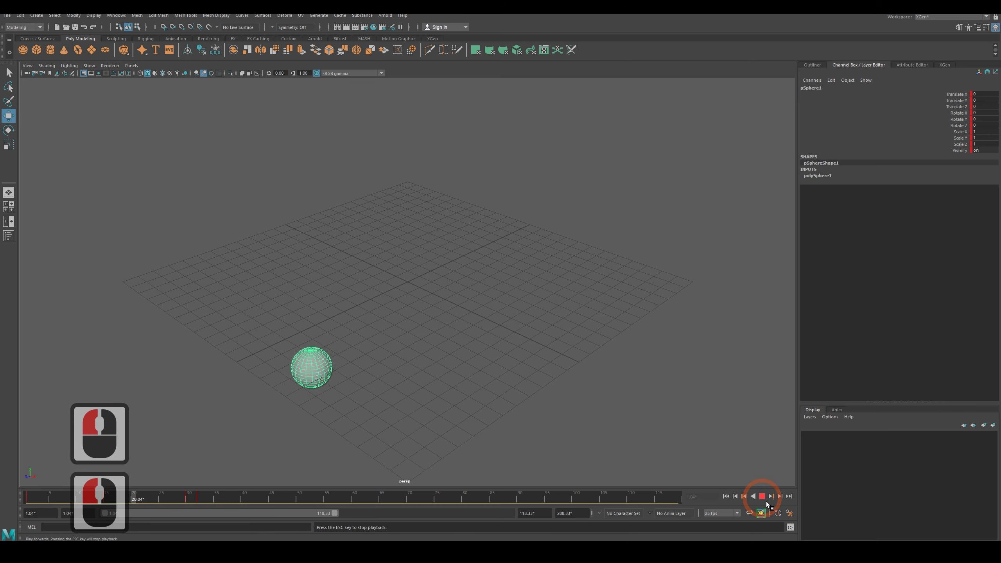
left_click(766, 501)
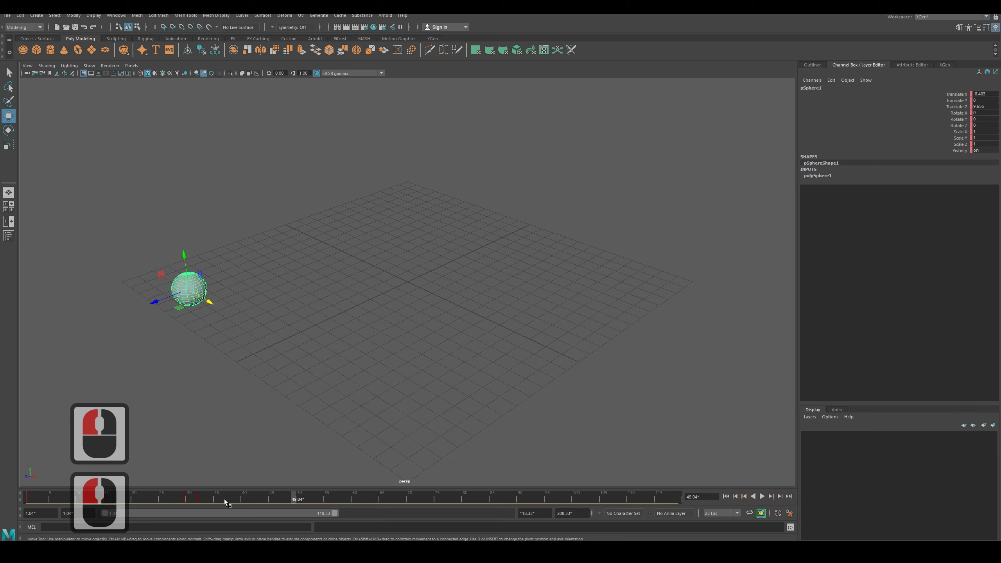
Step: At frame 40, rotate the sphere about Z to about -101.705 and set a keyframe
left_click_drag(180, 502, 247, 506)
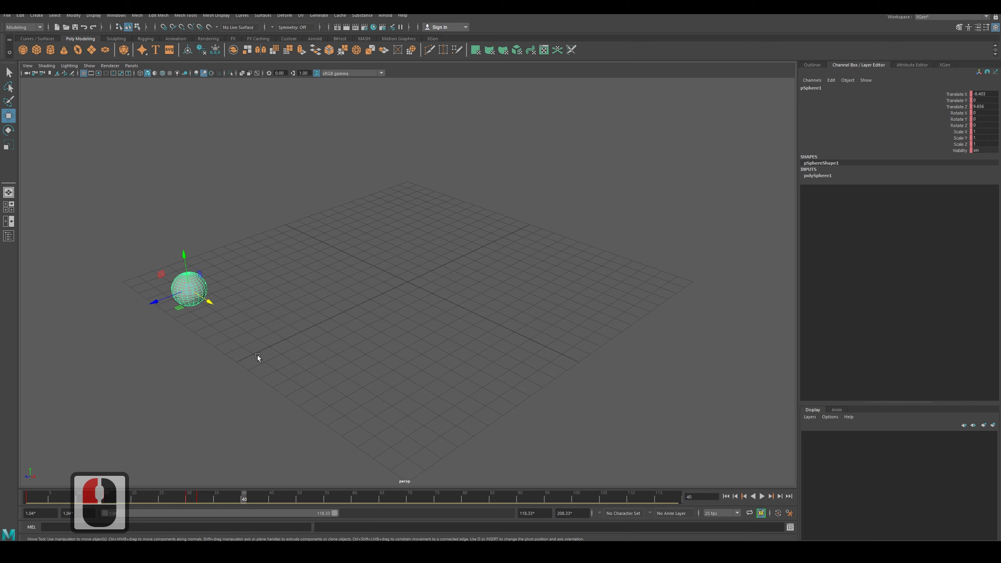
mouse_move(246, 500)
left_mouse_down()
mouse_move(227, 518)
mouse_move(66, 504)
mouse_move(246, 504)
left_mouse_up()
left_click(247, 504)
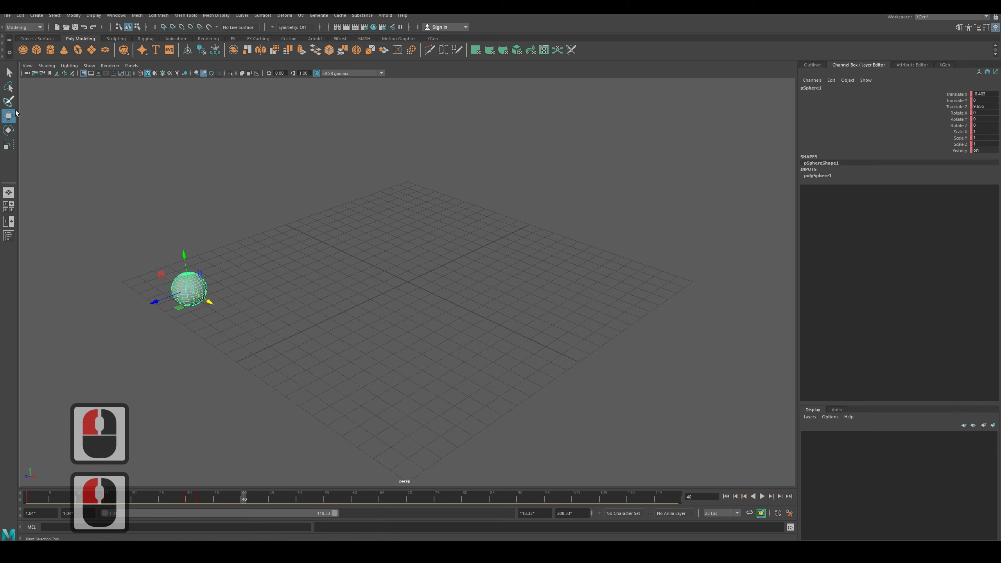
left_click(9, 131)
left_click_drag(198, 260, 231, 320)
key("s")
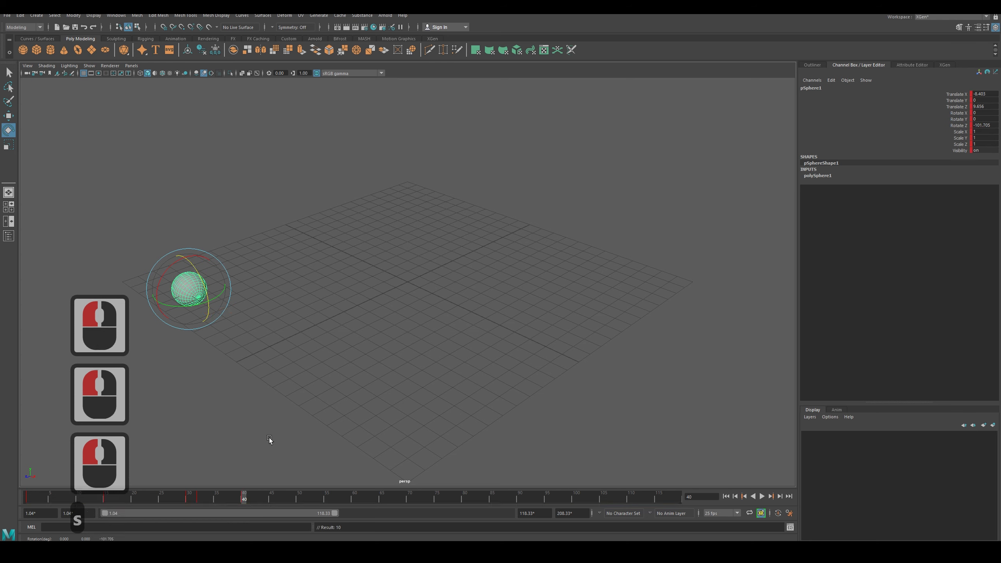
Step: Scrub from frame 40 back to the start to review the rotation and the sphere's keyed channels
left_click_drag(248, 502, 199, 502)
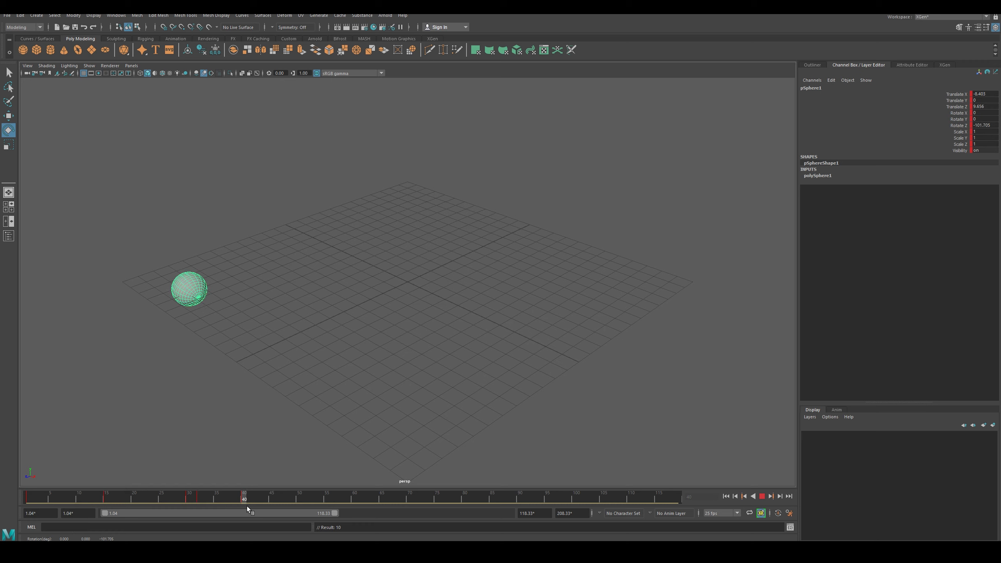
left_click(194, 497)
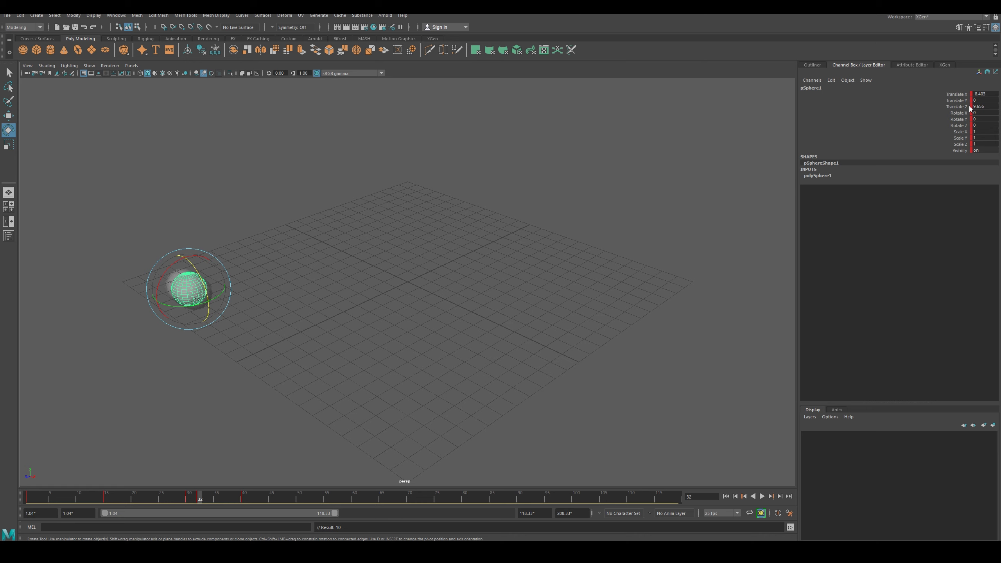
right_click(921, 118)
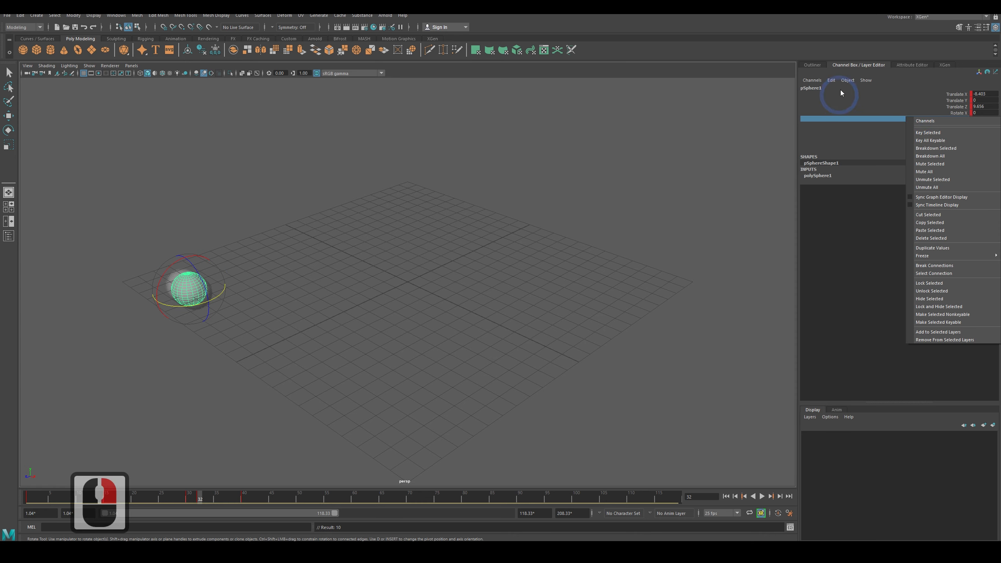
left_click(940, 83)
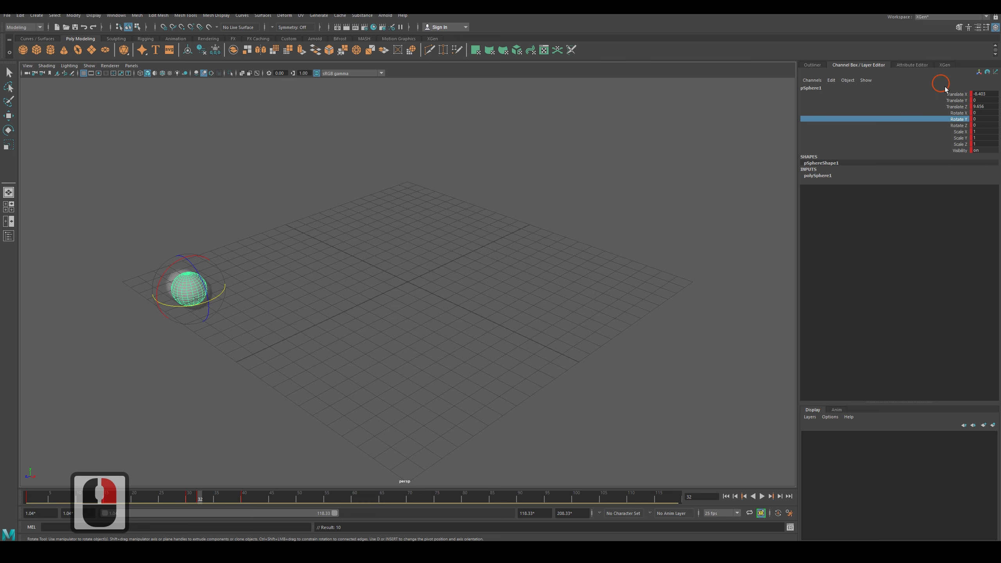
left_click_drag(188, 499, 22, 503)
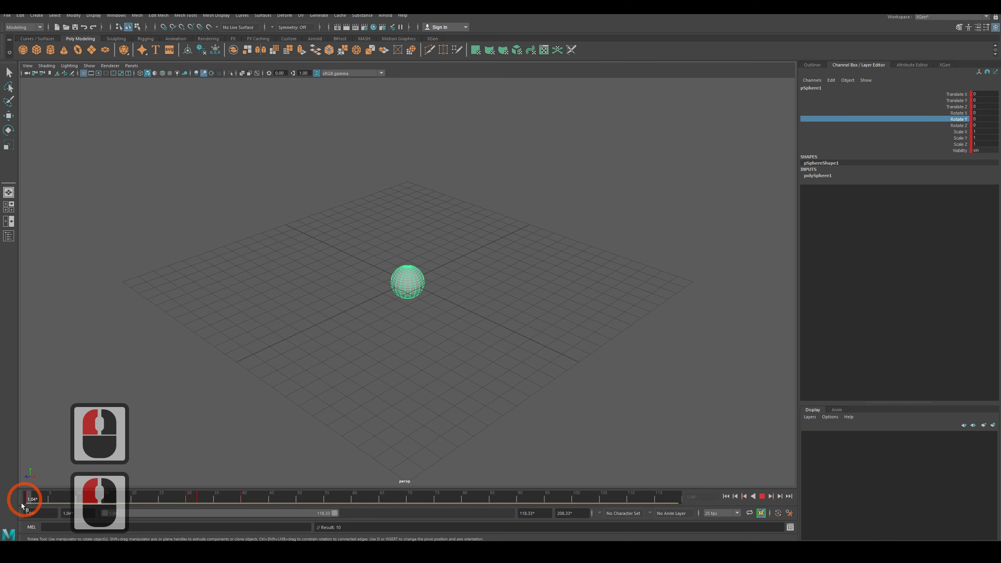
left_click(517, 273)
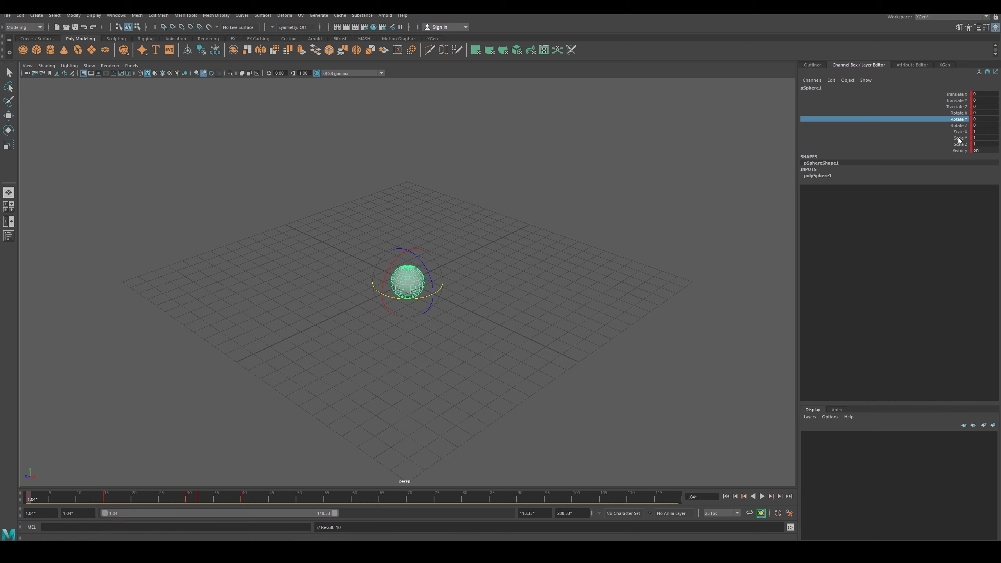
Step: At frame 49, set the sphere's Rotate Z to -200, key only that channel, and scrub past it to check the rotation
left_click_drag(34, 499, 298, 513)
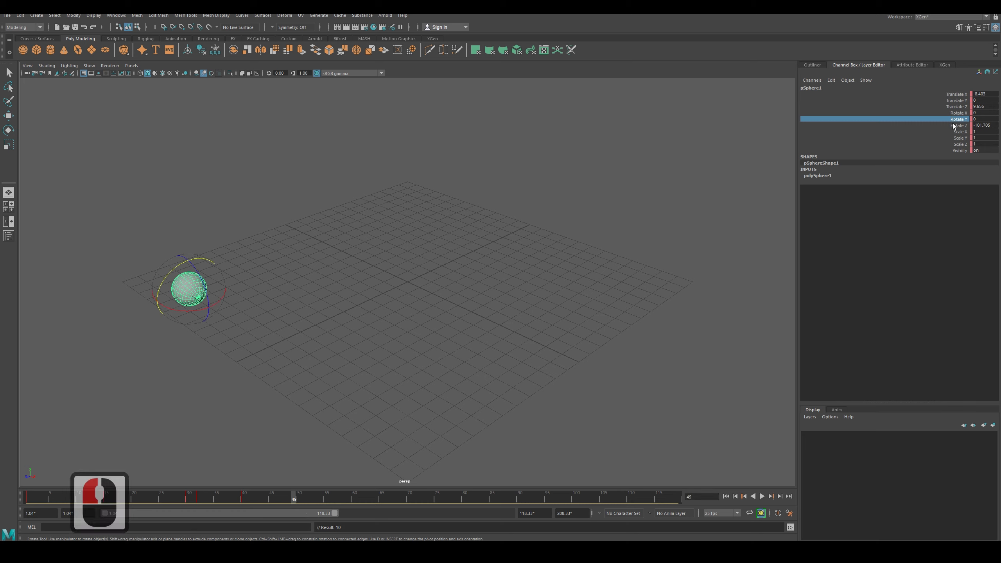
double_click(990, 126)
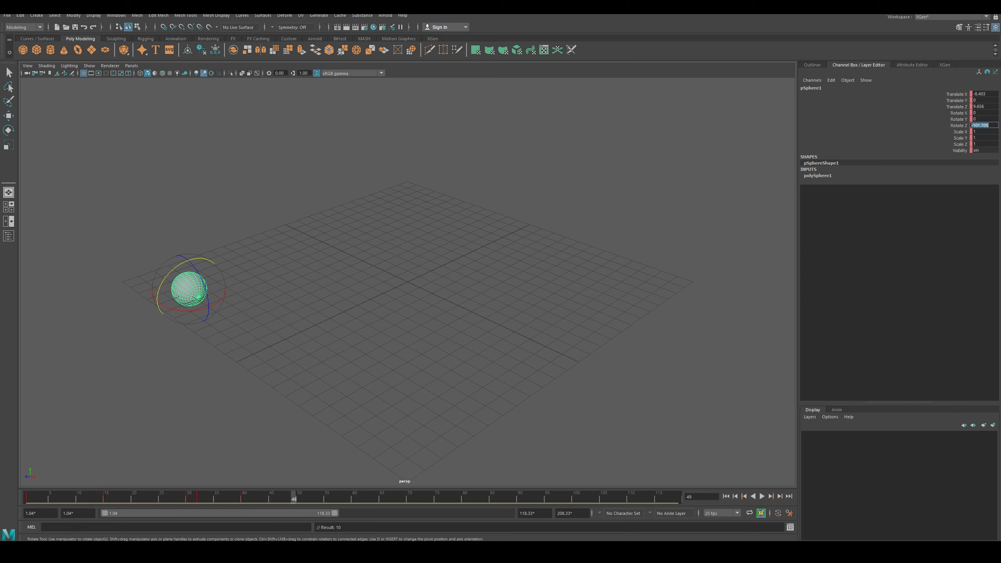
type("-200")
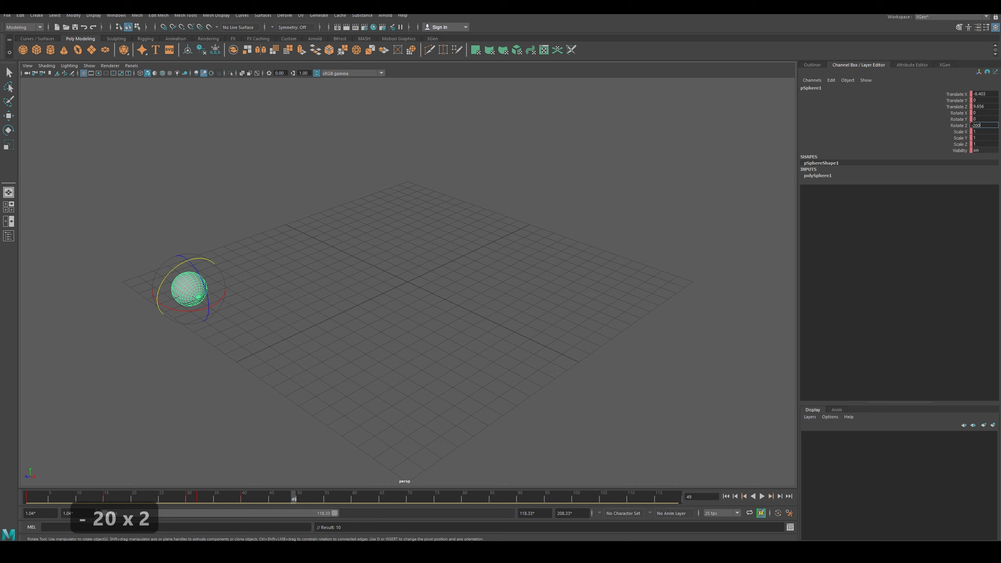
right_click(956, 127)
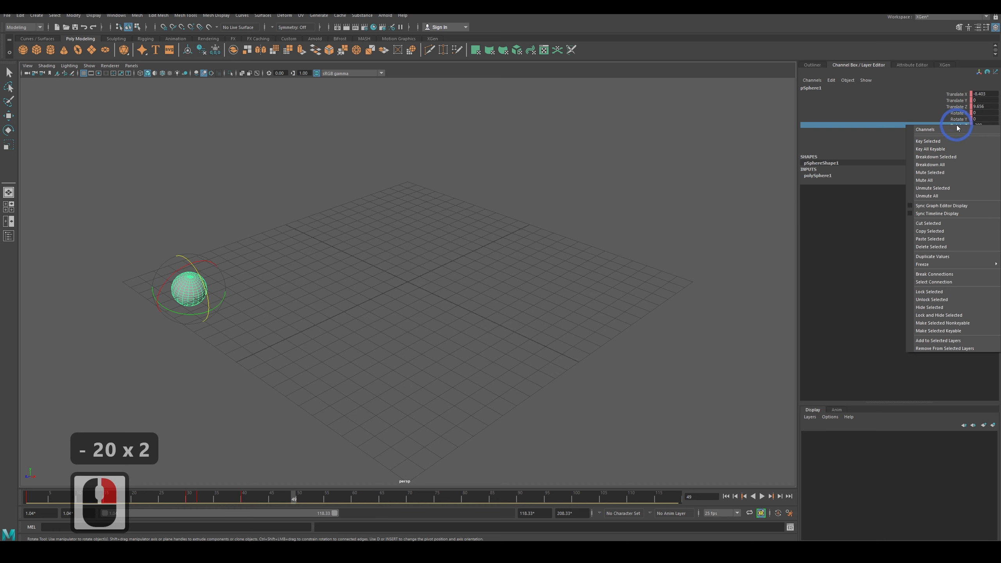
left_click(936, 145)
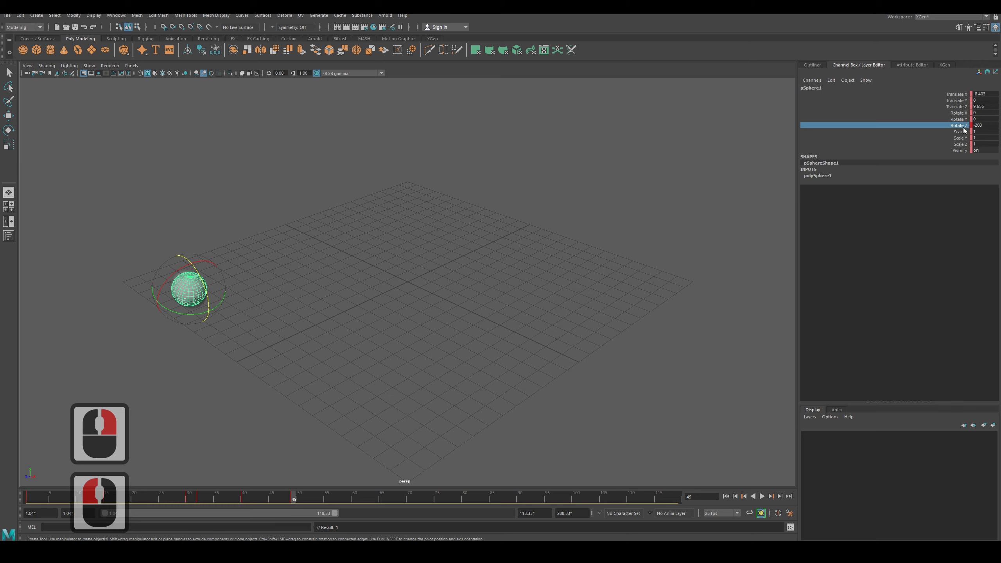
left_click(278, 499)
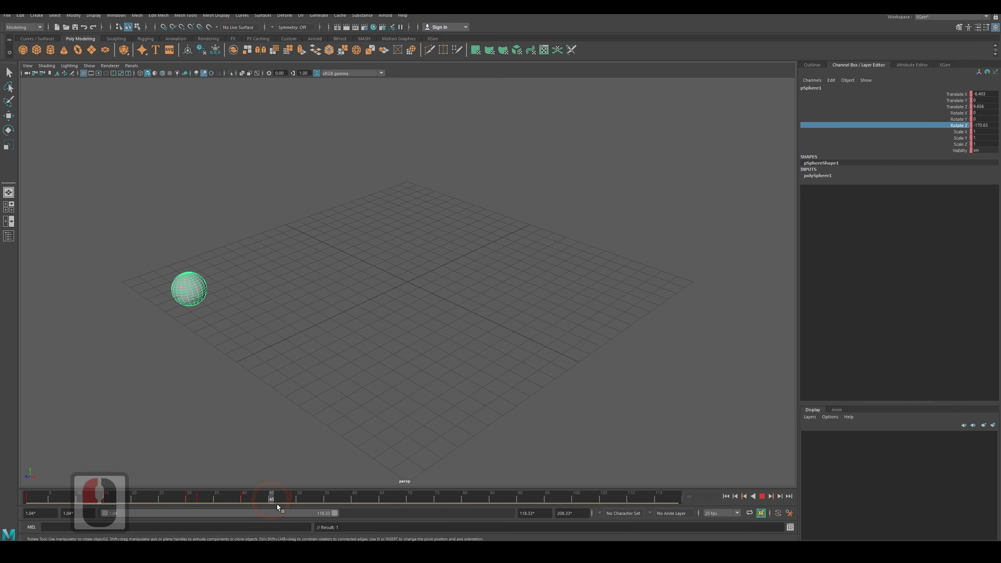
left_click_drag(277, 503, 319, 512)
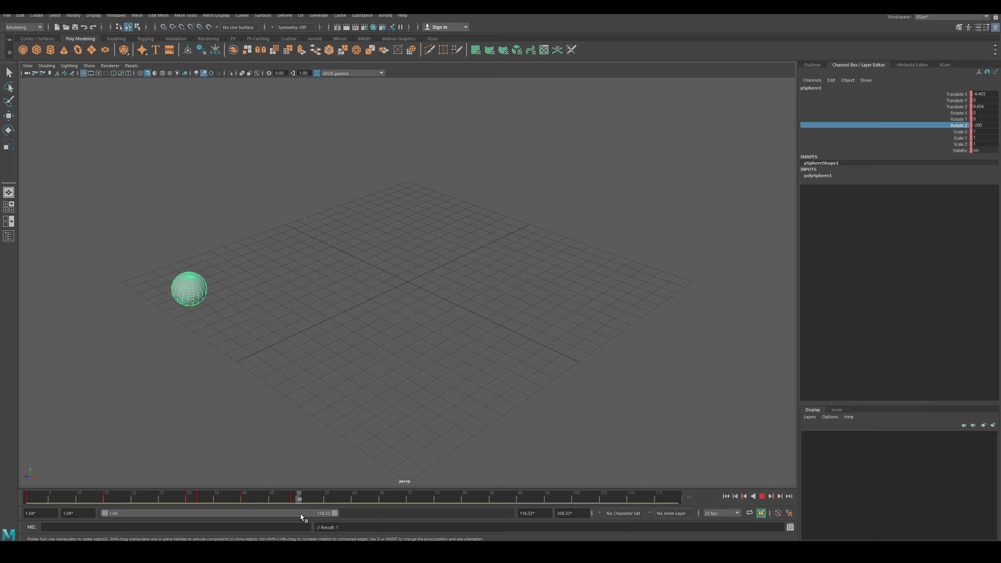
Step: At frame 60, move the sphere along X to about 7.6 and set a keyframe on all channels
left_click_drag(289, 501, 357, 502)
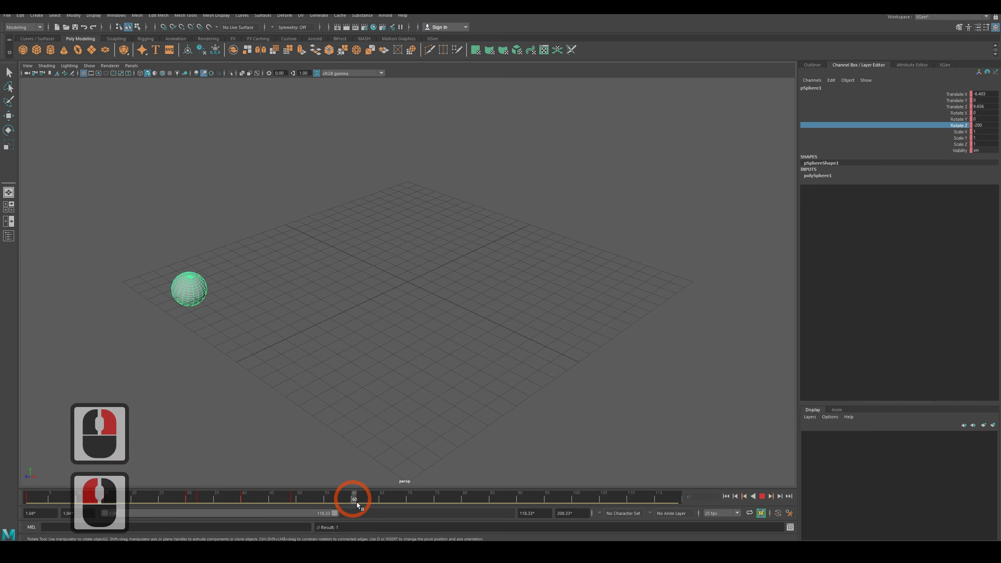
left_click(8, 115)
left_click_drag(204, 286, 412, 403)
key("s")
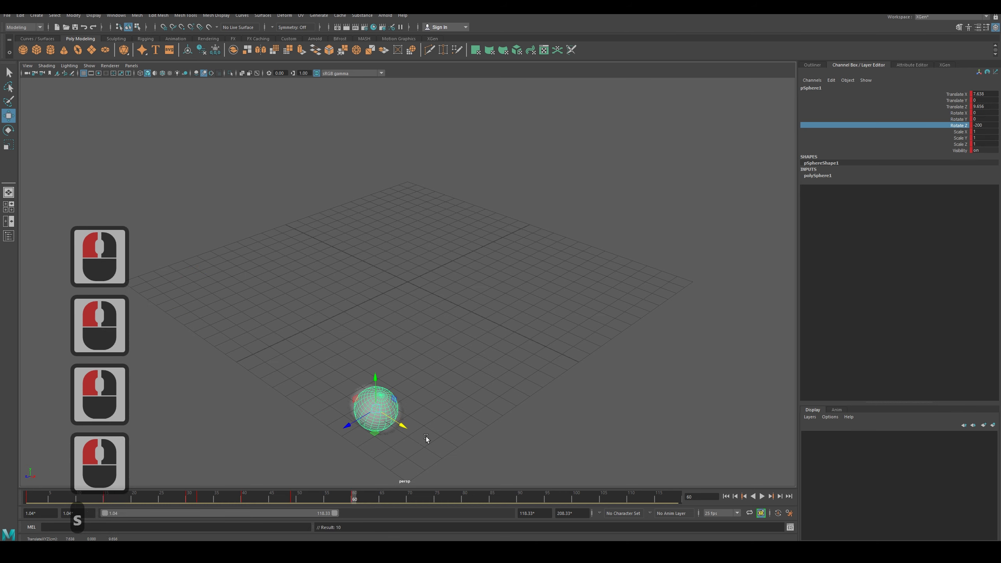
Step: Scrub back from frame 60 and compare the sphere's channel values at frames 48 and 49
left_click_drag(356, 499, 296, 498)
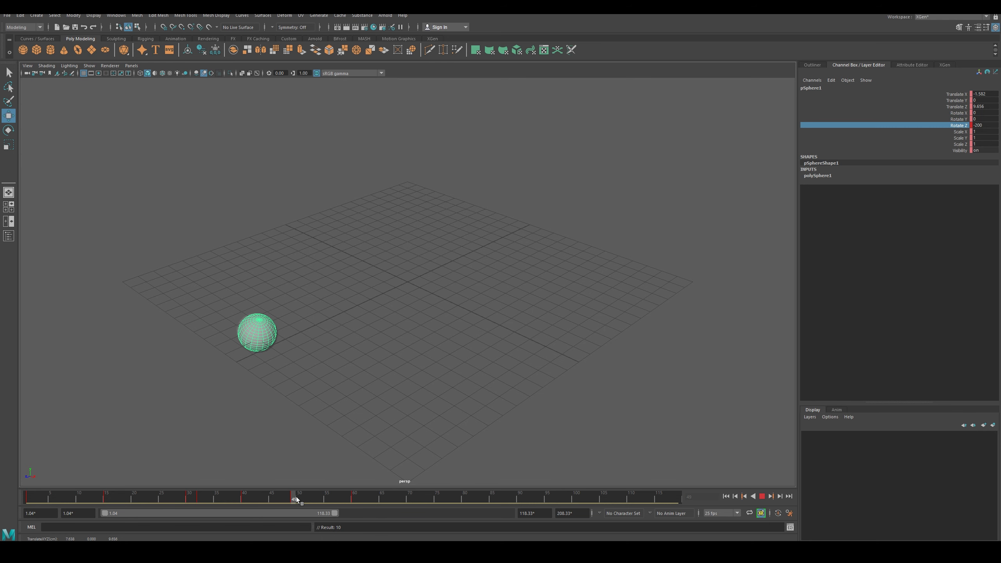
left_click(294, 499)
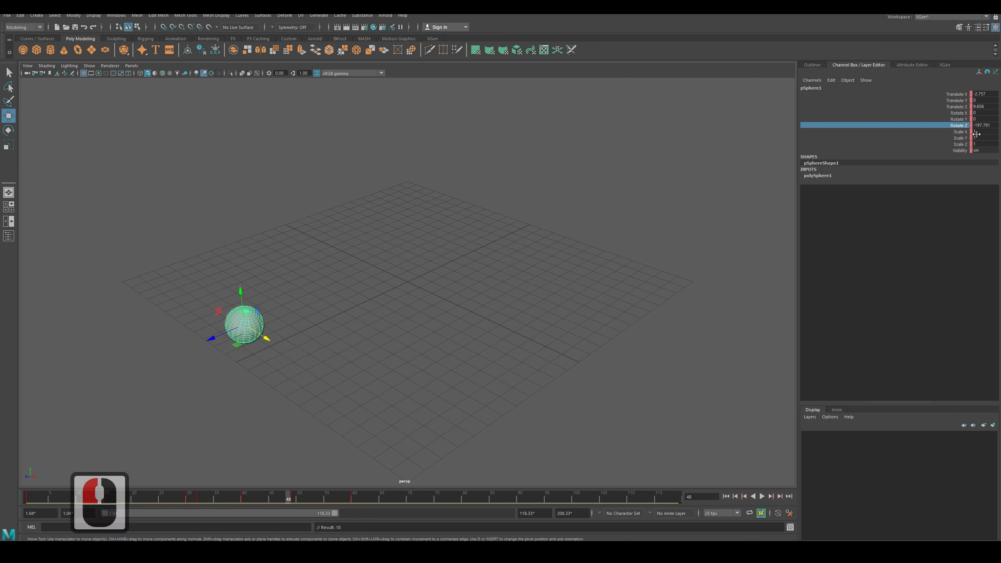
left_click(295, 499)
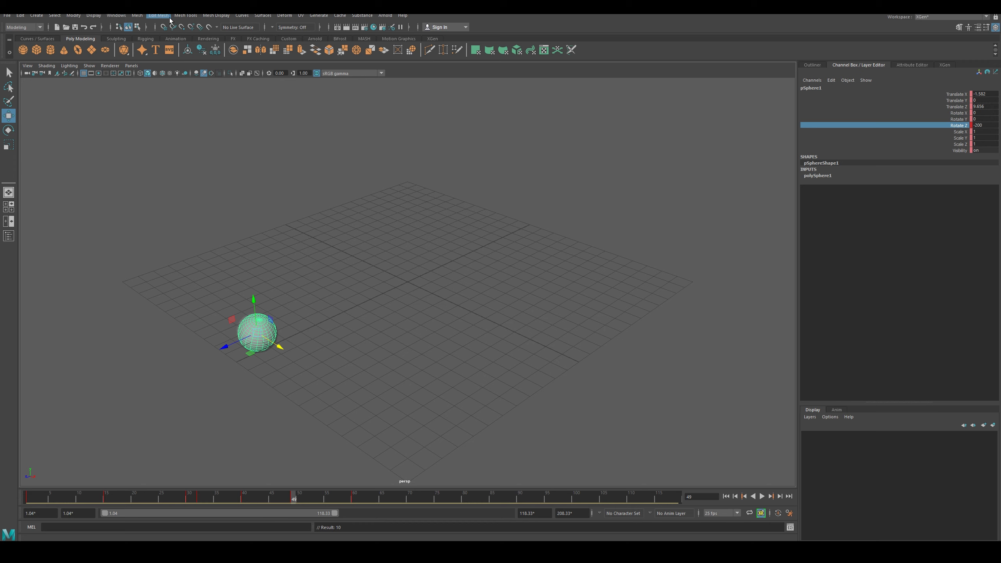
Step: Open the Graph Editor for the sphere's animation curves and place its window over the viewport
left_click(184, 16)
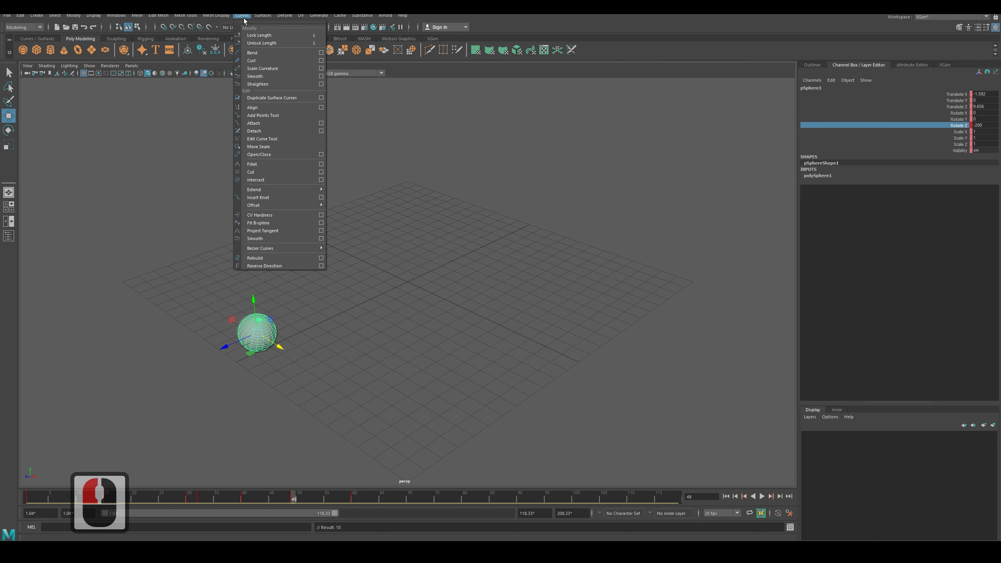
mouse_move(152, 62)
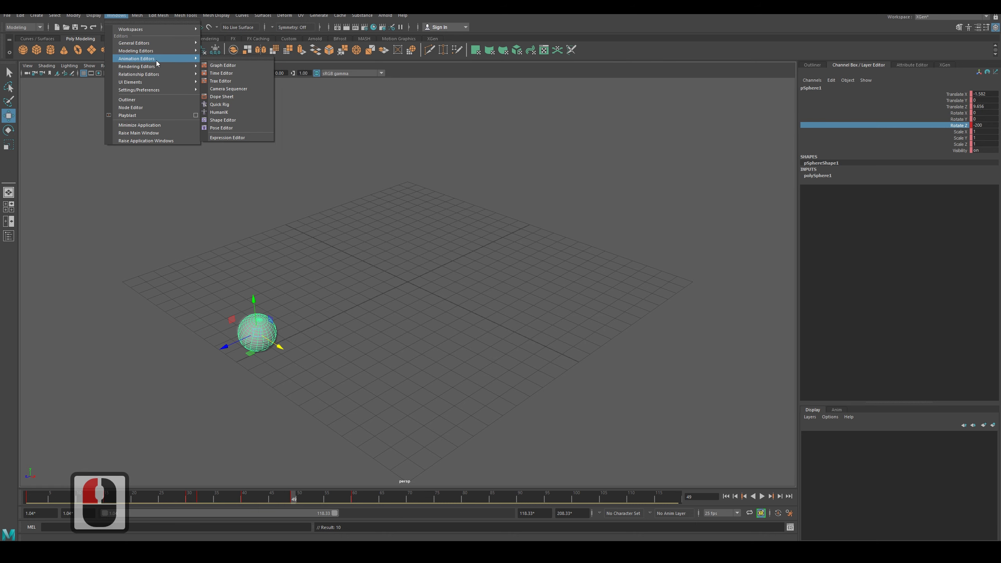
left_click(250, 65)
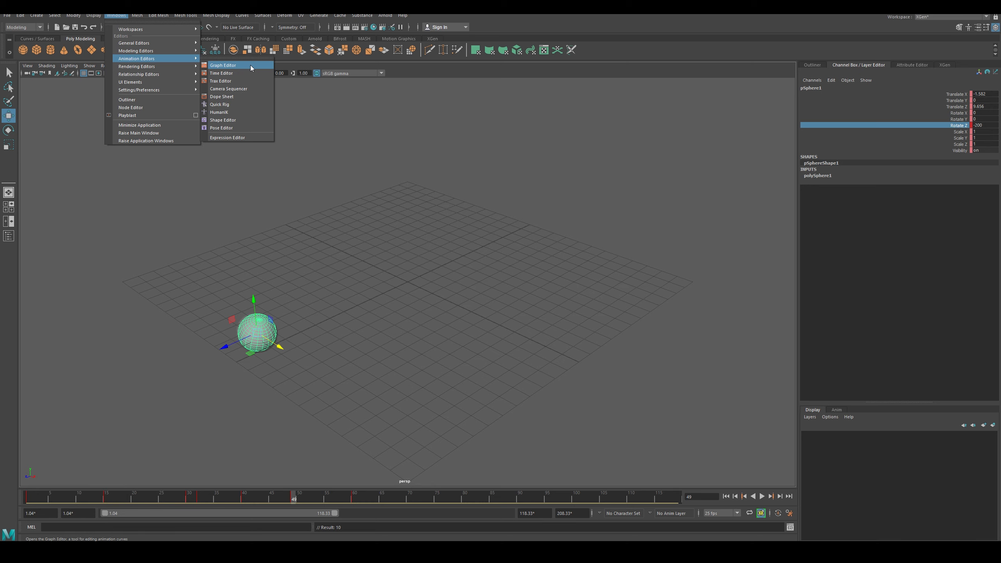
left_click(483, 255)
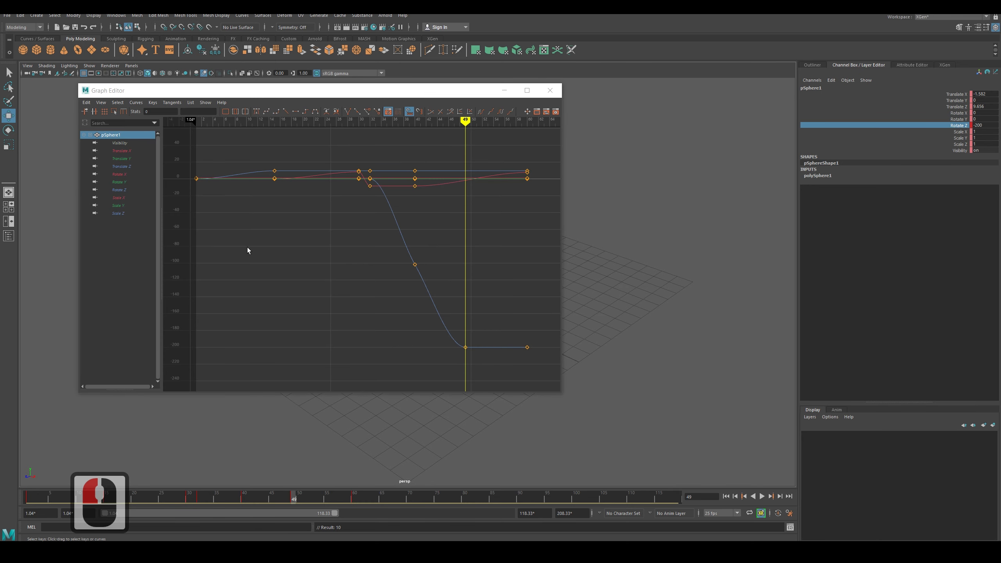
left_click_drag(163, 91, 358, 138)
Step: Isolate the sphere's translate, rotate and Scale X curves one at a time, ending on Rotate Z at frame 49
double_click(322, 195)
left_click(320, 204)
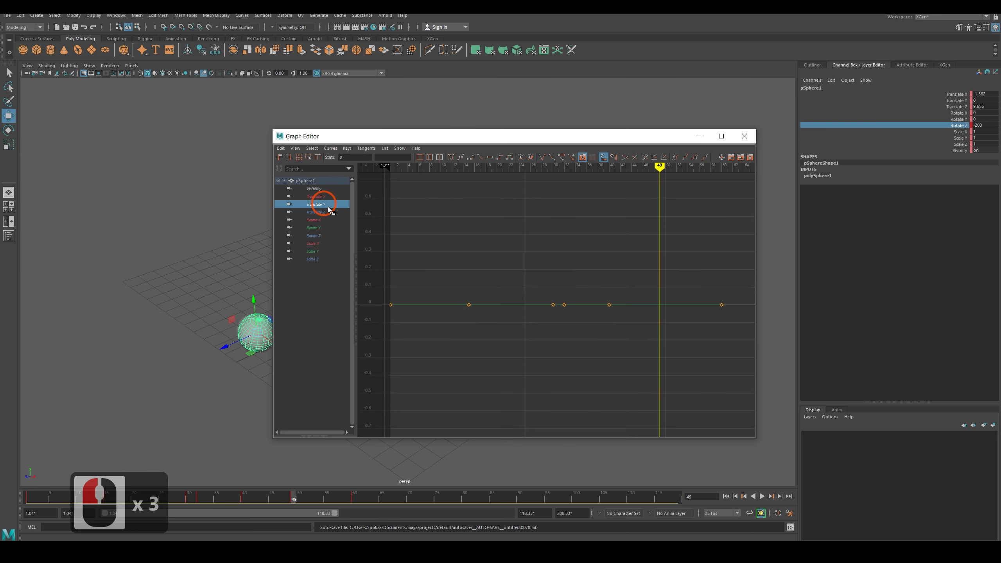
left_click(321, 212)
left_click(322, 228)
left_click(321, 235)
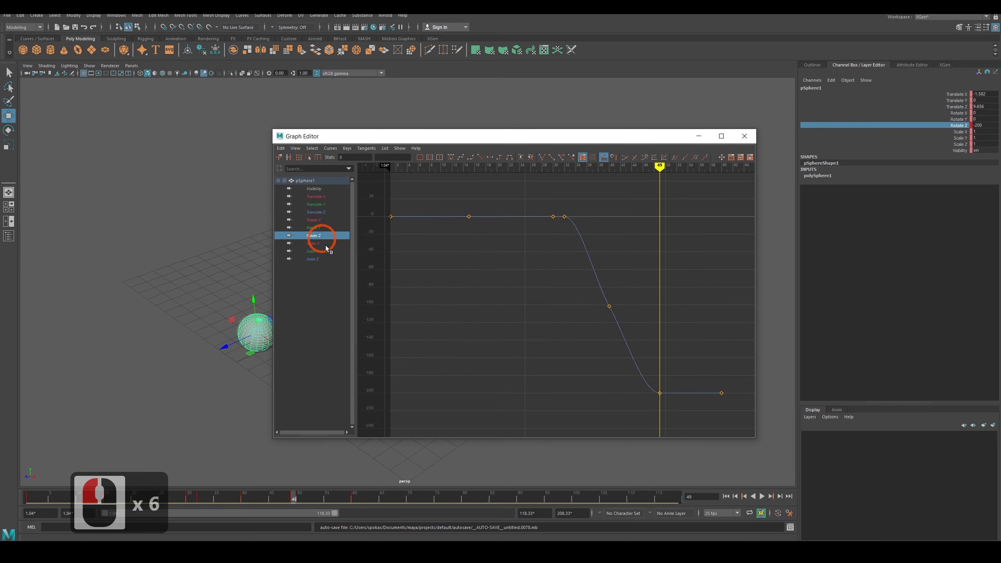
left_click(318, 243)
left_click(319, 235)
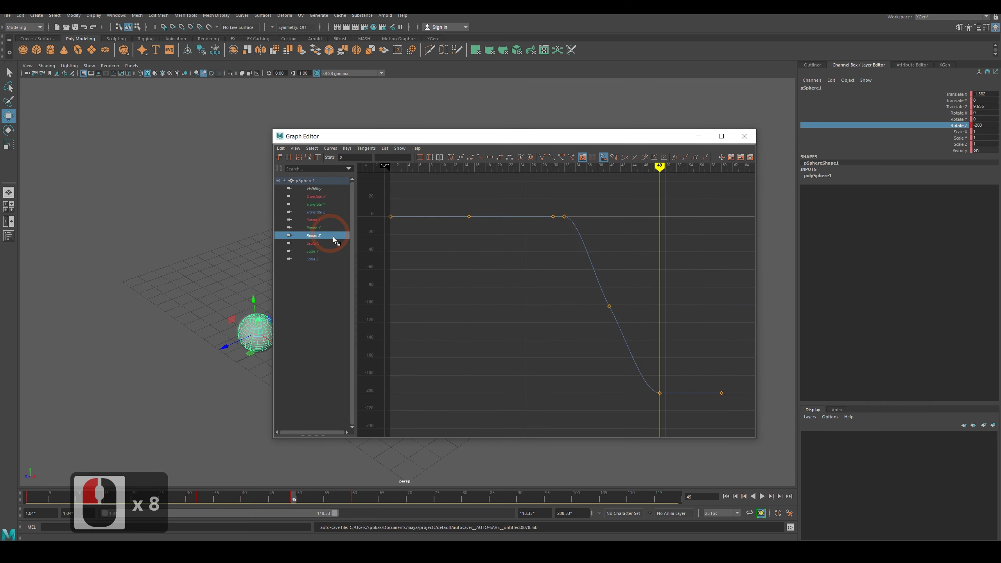
left_click_drag(413, 136, 517, 131)
mouse_move(282, 508)
left_mouse_down()
mouse_move(296, 497)
mouse_move(265, 499)
mouse_move(357, 507)
mouse_move(296, 502)
left_mouse_up()
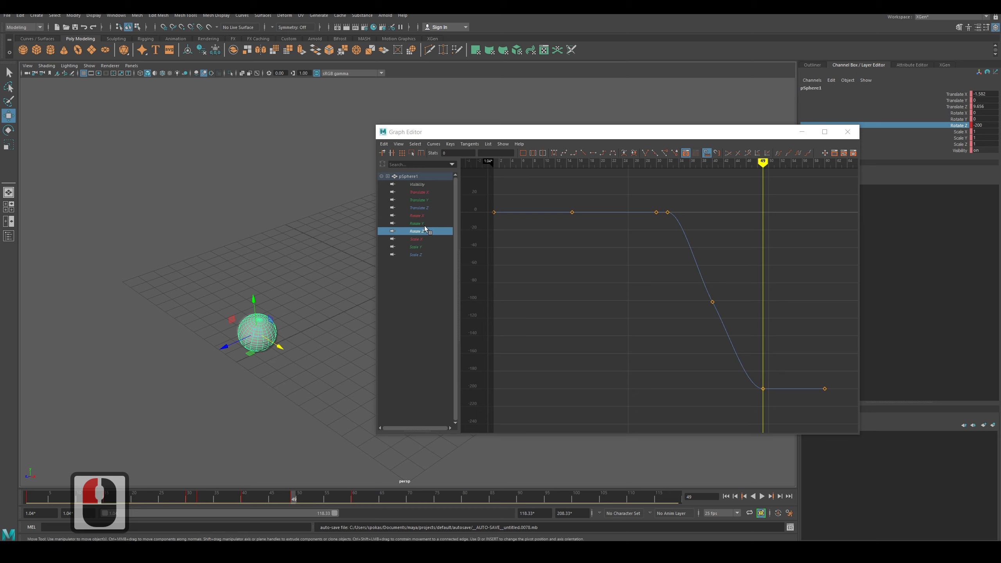
Step: Examine the Rotate Y, scale and translate curves individually, ending with the Translate X curve
left_click(417, 224)
left_click(789, 334)
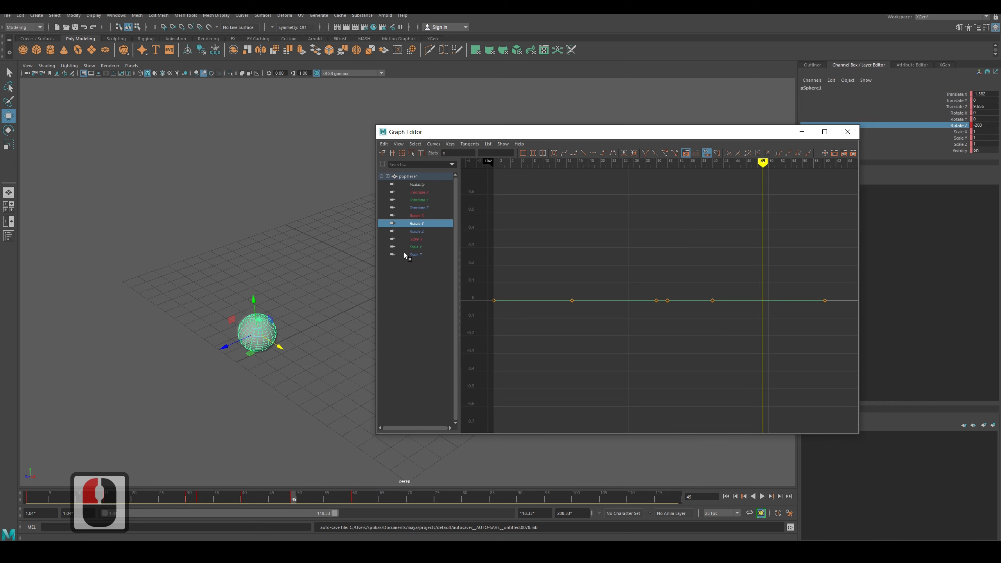
left_click(416, 239)
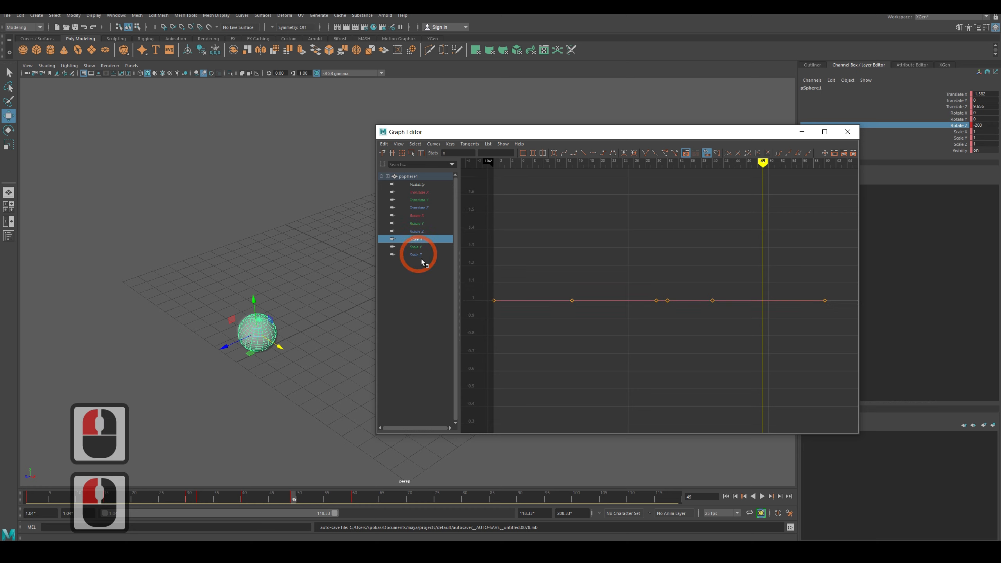
left_click(419, 248)
left_click(419, 256)
left_click(421, 209)
left_click(421, 200)
left_click(419, 193)
left_click(690, 319)
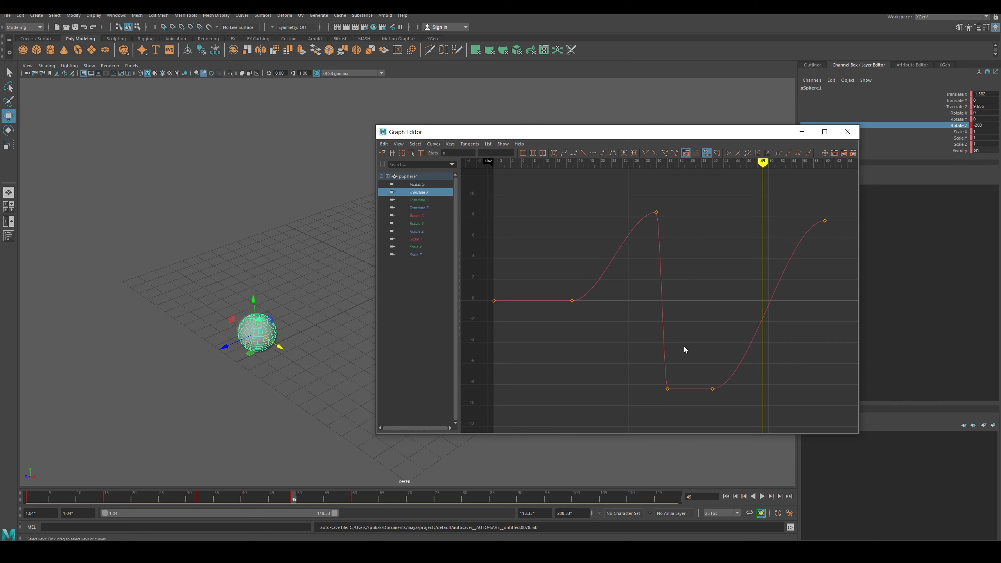
Step: Lower the Translate X key at frame 30 to about 4.67 and tilt its tangent so the curve slopes downward through it
left_click_drag(466, 135, 574, 139)
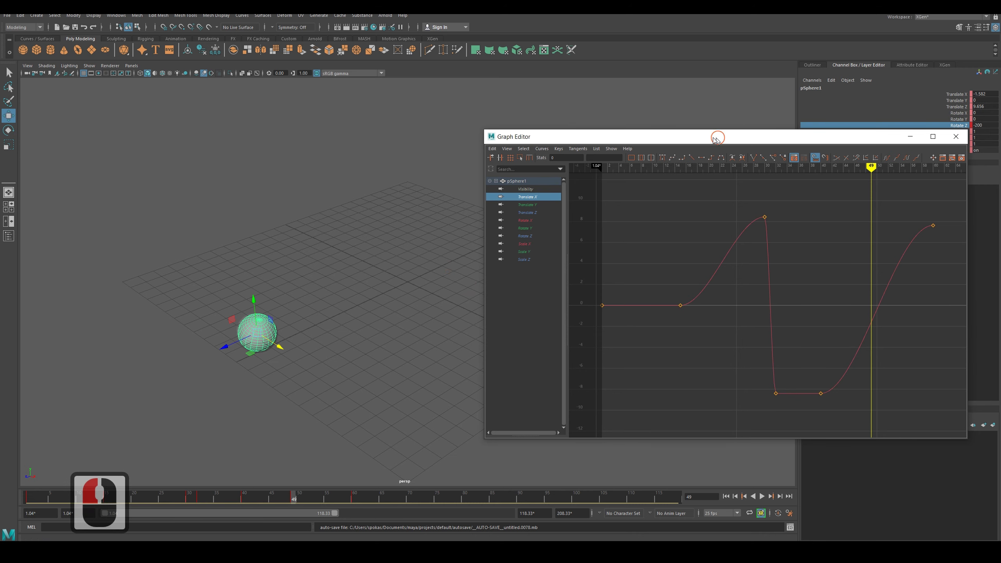
left_click_drag(716, 140, 528, 107)
left_click(575, 184)
left_click_drag(576, 186, 580, 225)
left_click_drag(551, 227, 541, 208)
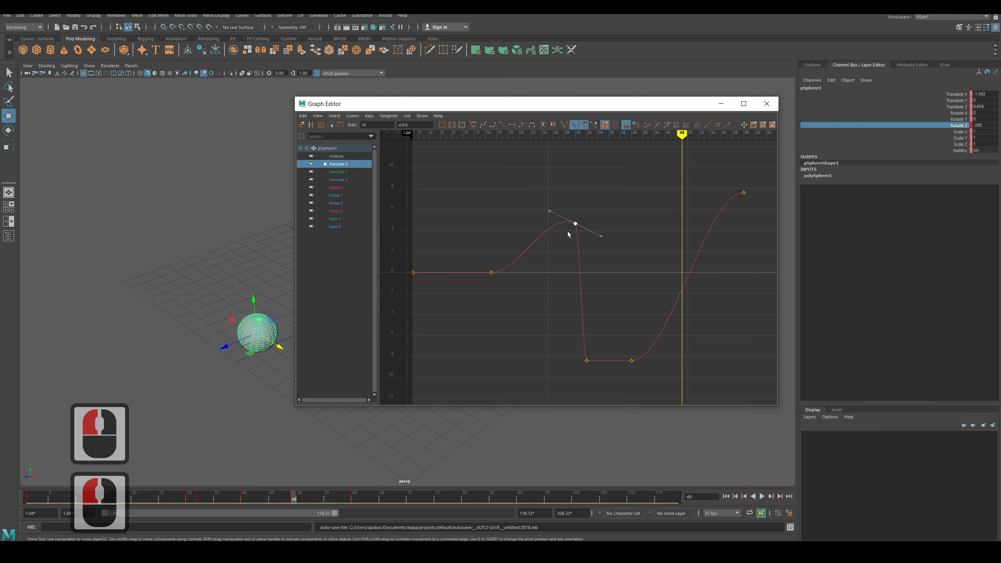
Step: Steepen the tangent of the frame 30 Translate X key and scrub to frame 25 to preview the changed motion
mouse_move(686, 141)
left_mouse_down()
mouse_move(551, 142)
mouse_move(569, 141)
left_mouse_up()
left_click_drag(549, 210, 572, 203)
left_click(580, 144)
mouse_move(579, 147)
left_mouse_down()
mouse_move(511, 138)
mouse_move(561, 140)
mouse_move(558, 149)
mouse_move(592, 139)
left_mouse_up()
left_click_drag(556, 108, 817, 112)
mouse_move(851, 135)
left_mouse_down()
mouse_move(722, 135)
mouse_move(827, 147)
mouse_move(721, 152)
mouse_move(794, 151)
left_mouse_up()
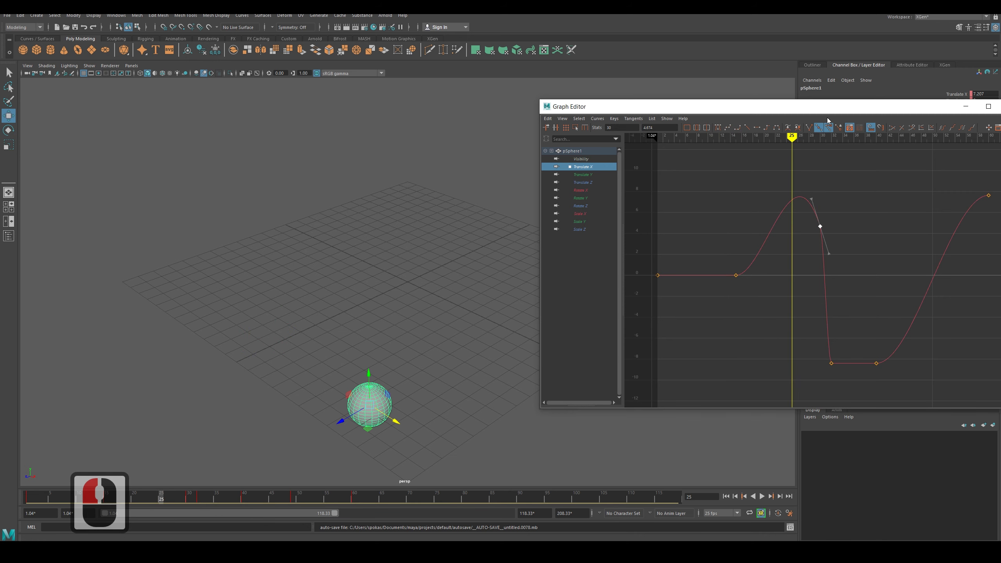
Step: Set linear tangents on the Translate X keys at frames 30 and 15
left_click_drag(709, 106, 429, 85)
left_click(611, 267)
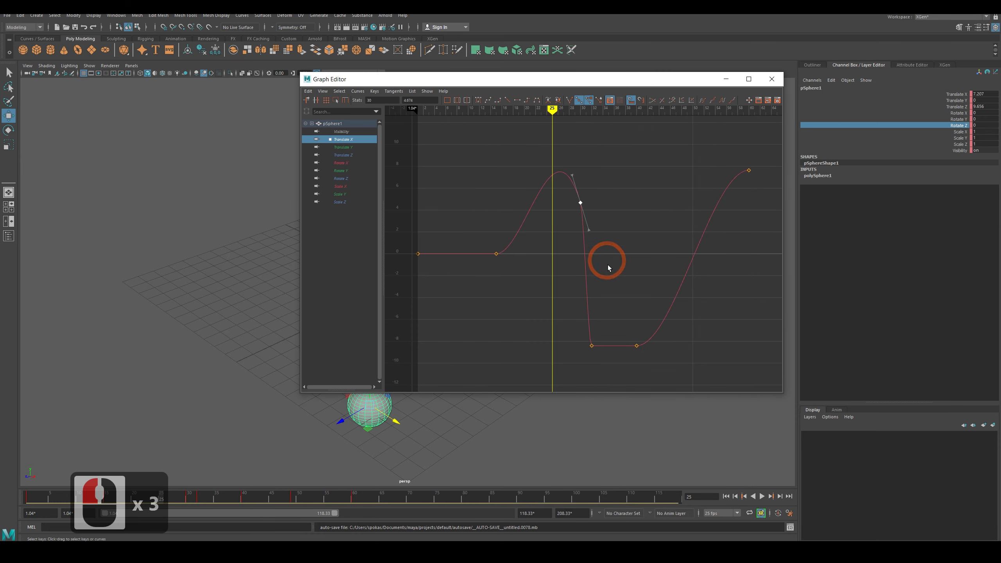
left_click(548, 161)
left_click_drag(549, 161, 596, 224)
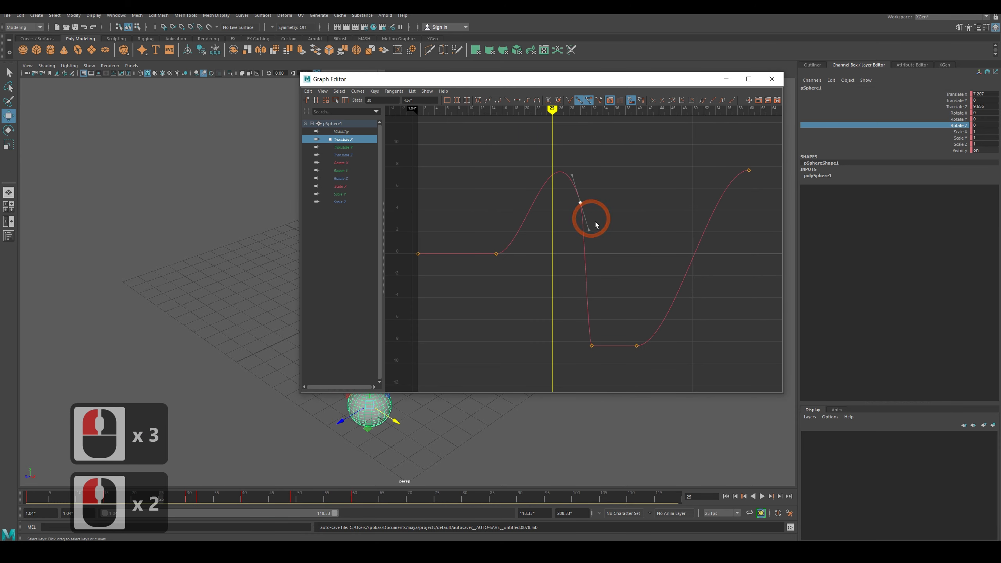
left_click(507, 99)
left_click(562, 225)
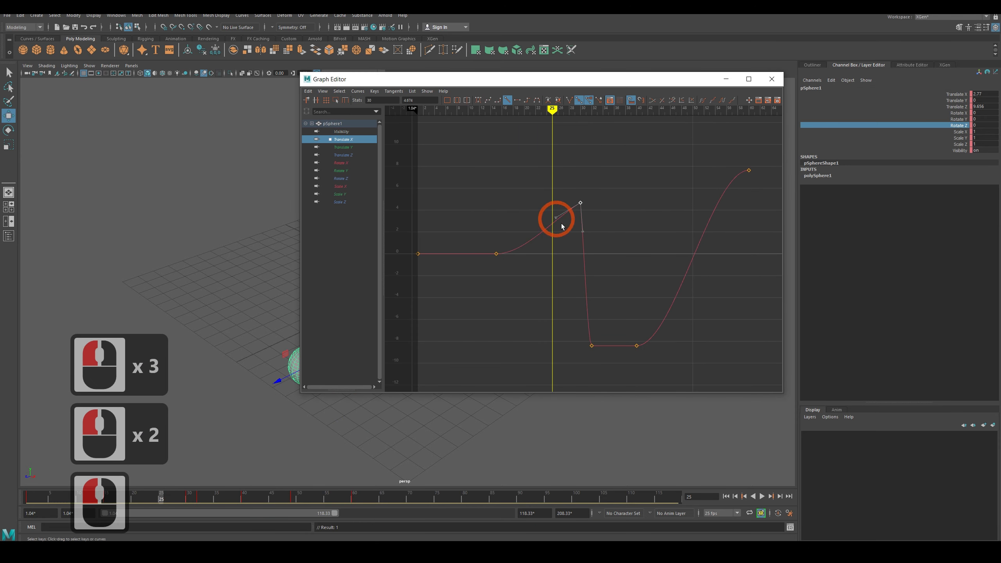
left_click_drag(485, 240, 509, 277)
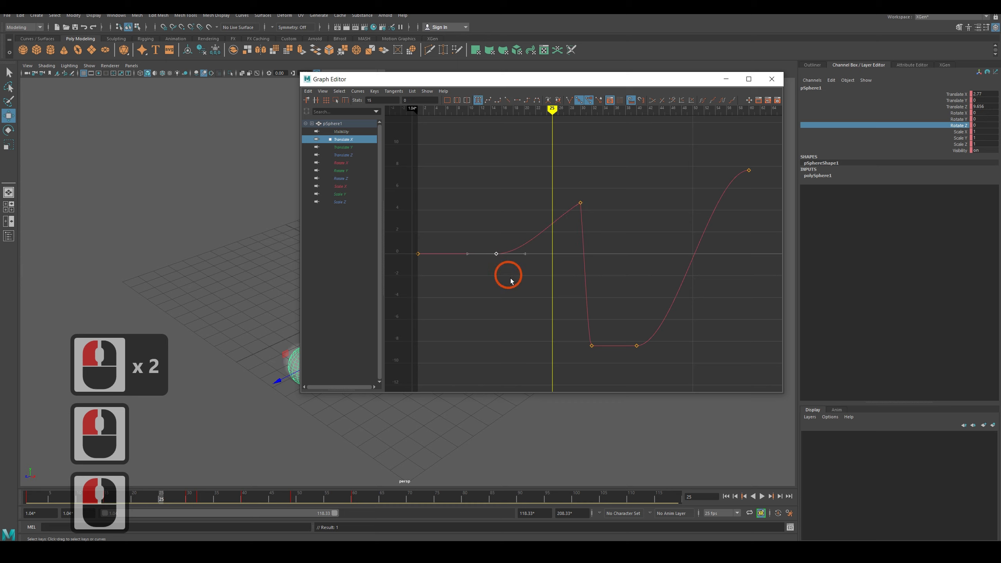
left_click(508, 100)
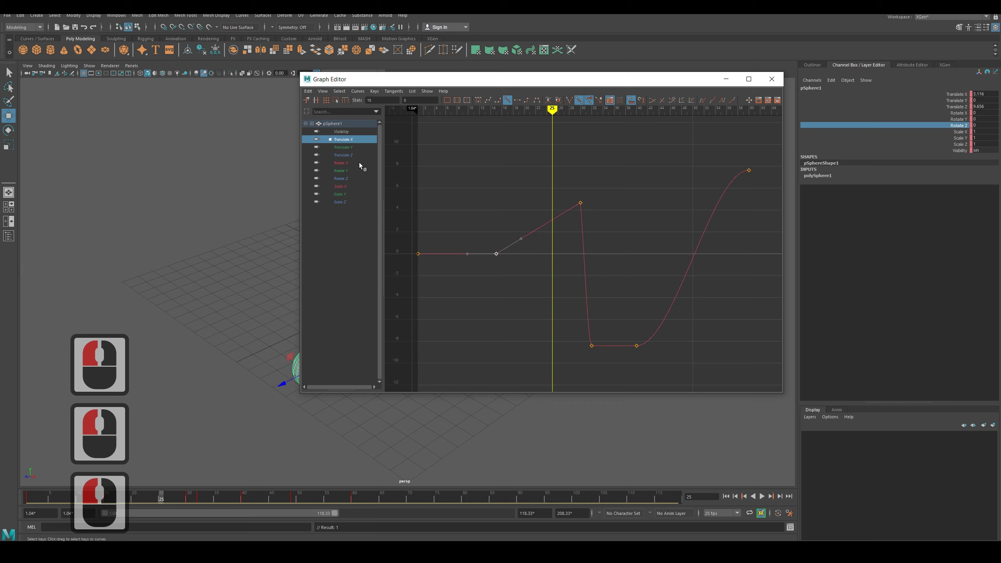
Step: Examine the Translate Y, Translate Z and Rotate X curves, return to Translate X, and scrub the timeline to frame 42 to preview the motion
left_click(348, 148)
left_click(350, 157)
left_click(348, 164)
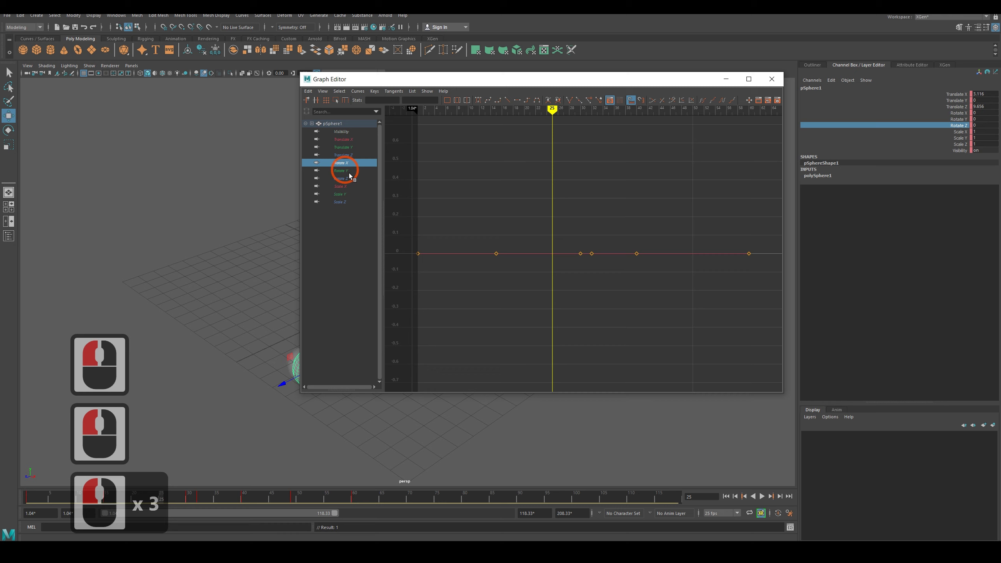
left_click(349, 139)
left_click_drag(497, 80, 673, 79)
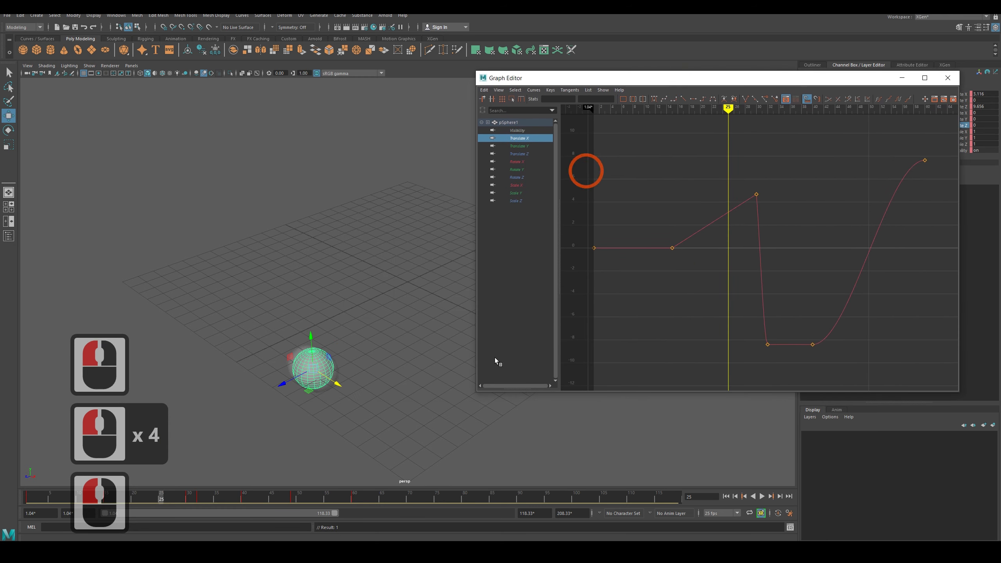
left_click_drag(23, 497, 255, 507)
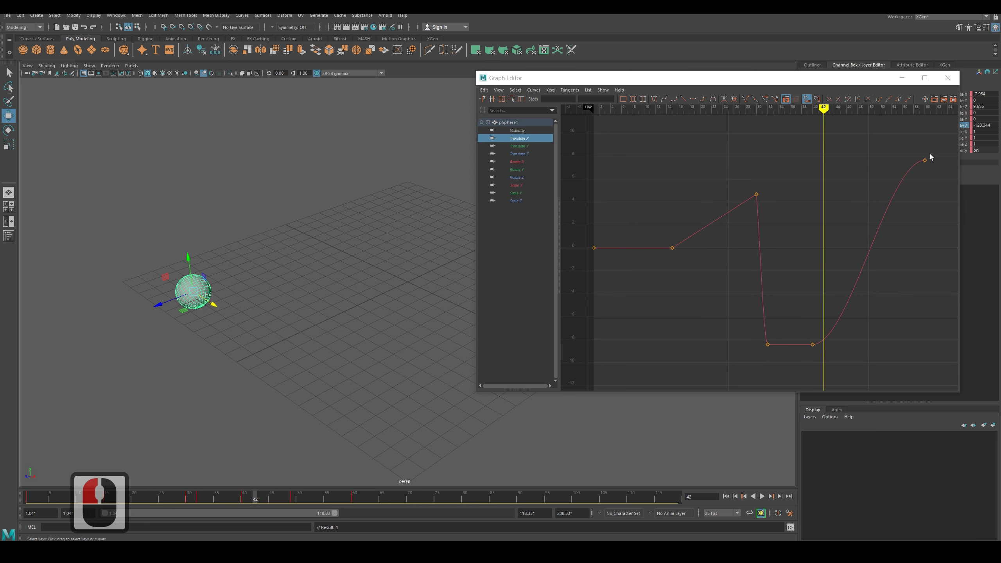
Step: Lower the Translate X key at frame 30 to about 3.28, move the current time to frame 30, and minimize the Graph Editor
left_click_drag(843, 78, 561, 82)
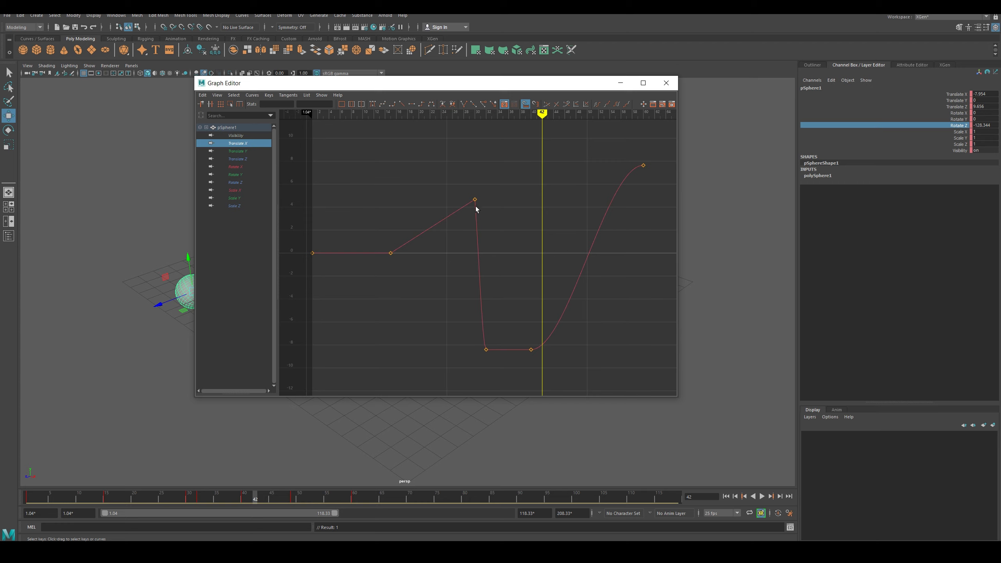
left_click_drag(475, 200, 479, 222)
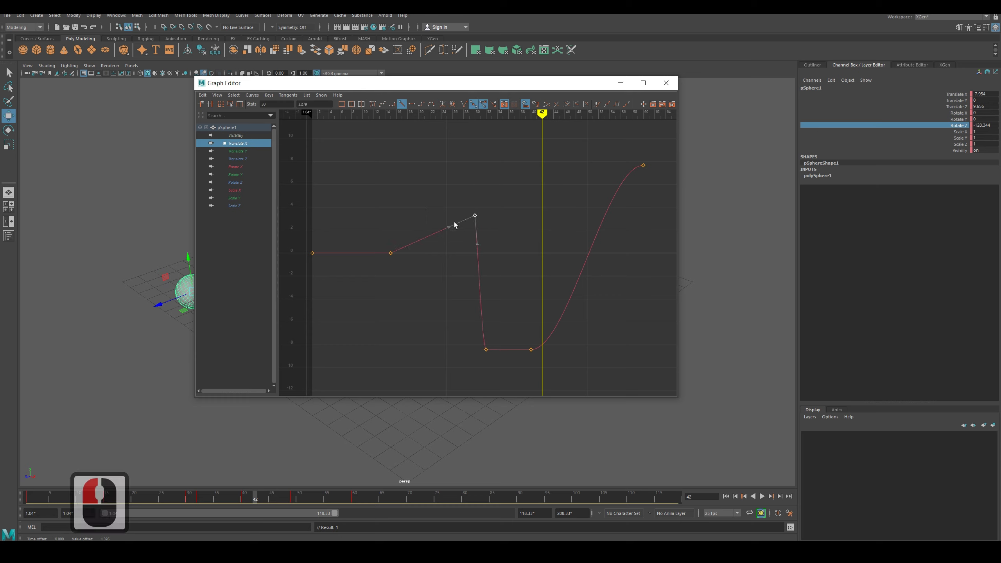
left_click_drag(404, 119, 478, 134)
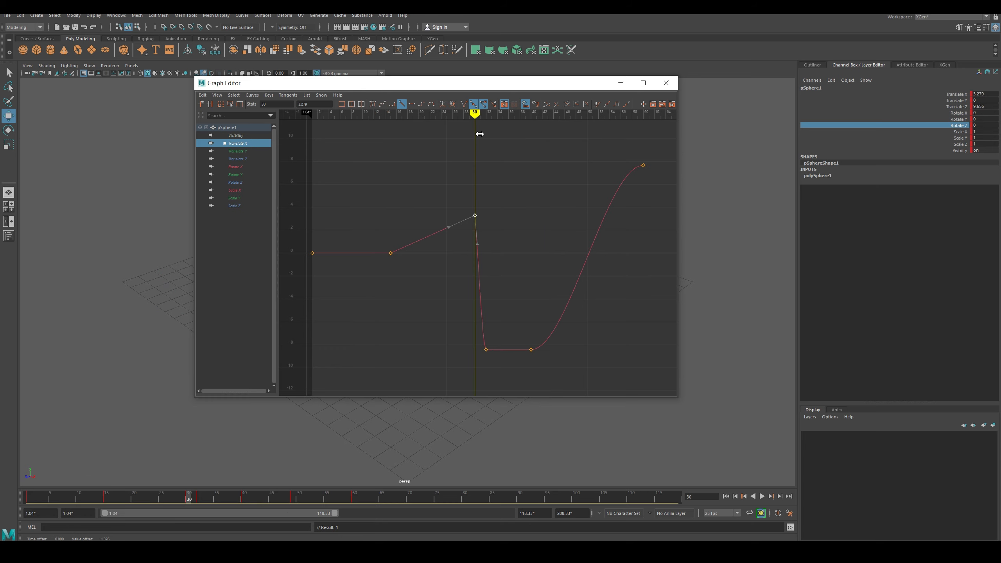
left_click(620, 83)
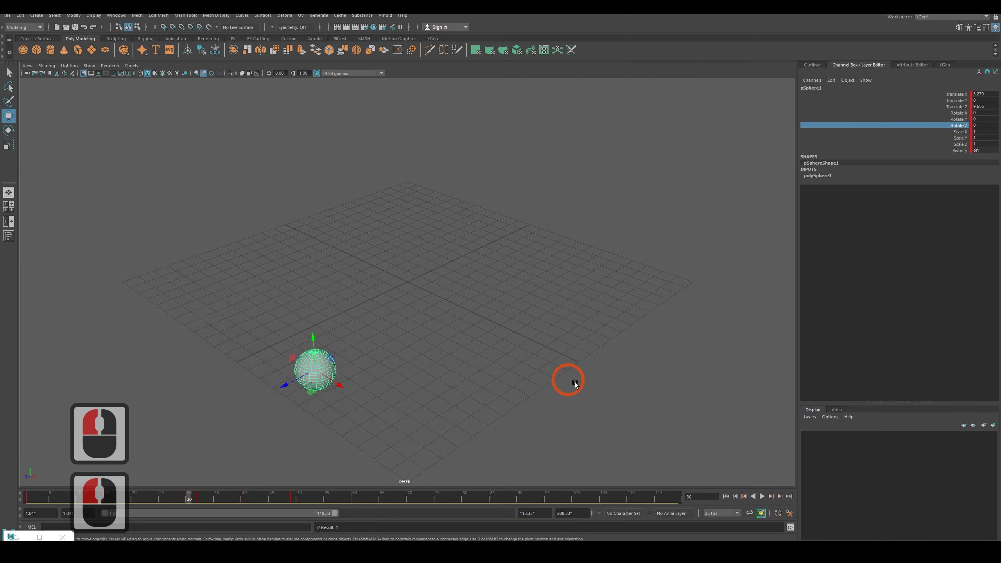
Step: Replace the animated sphere with a new polygon sphere at the origin and turn on auto keyframing
left_click(251, 409)
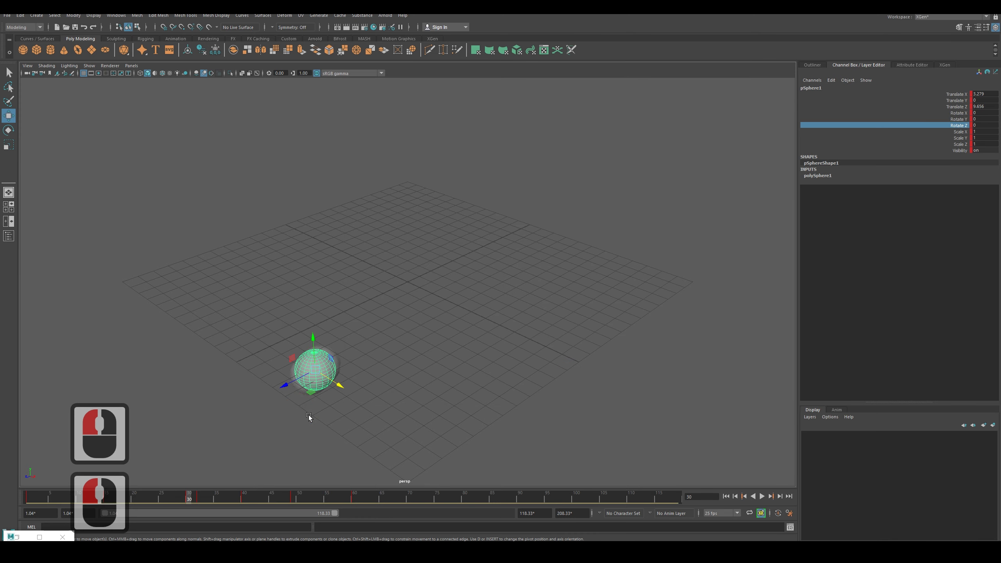
key("Delete")
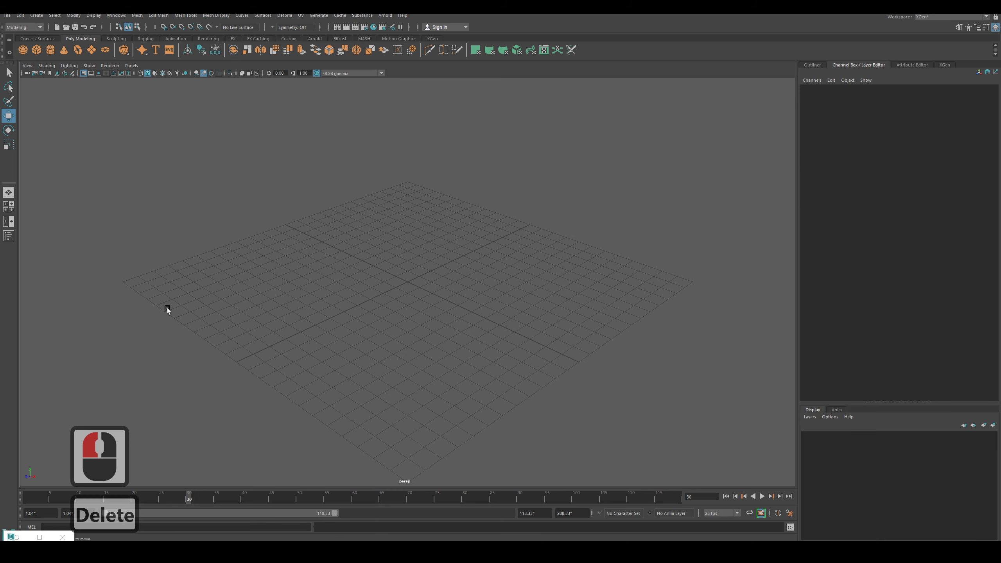
left_click(22, 49)
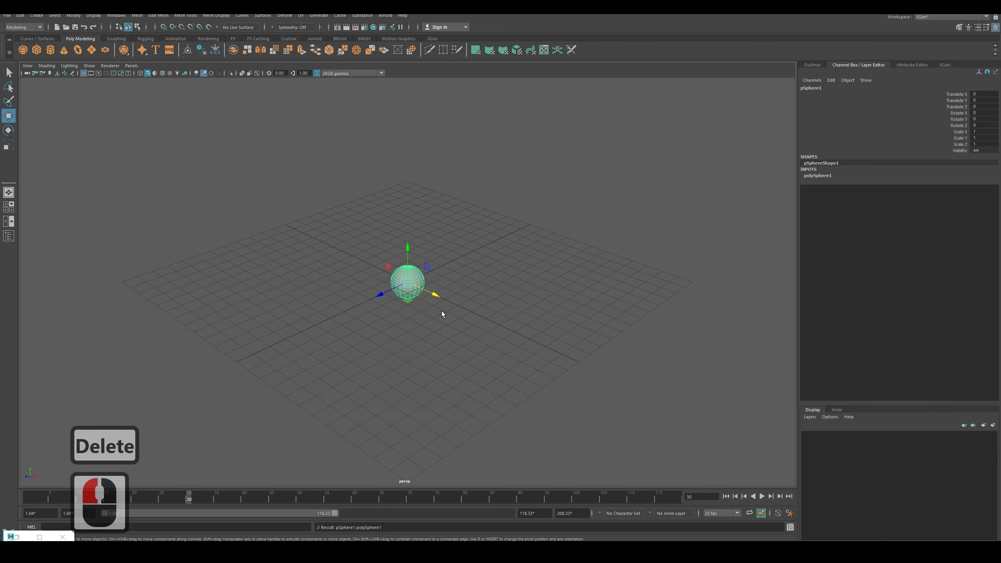
left_click(778, 512)
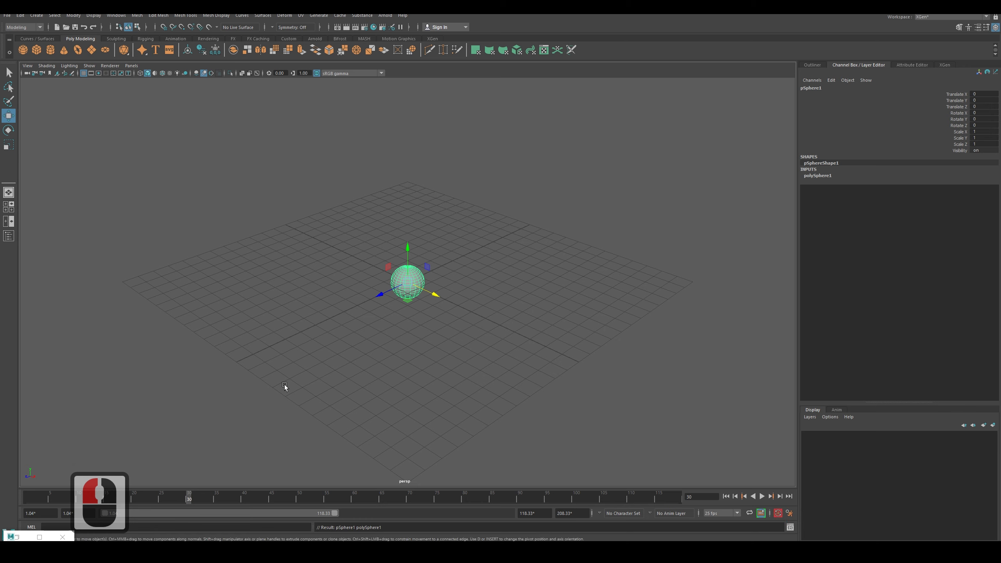
Step: Try to auto-key the new sphere by moving it at frames 20 and 32 without an initial key, and scrub back to the start
left_click_drag(55, 498, 7, 497)
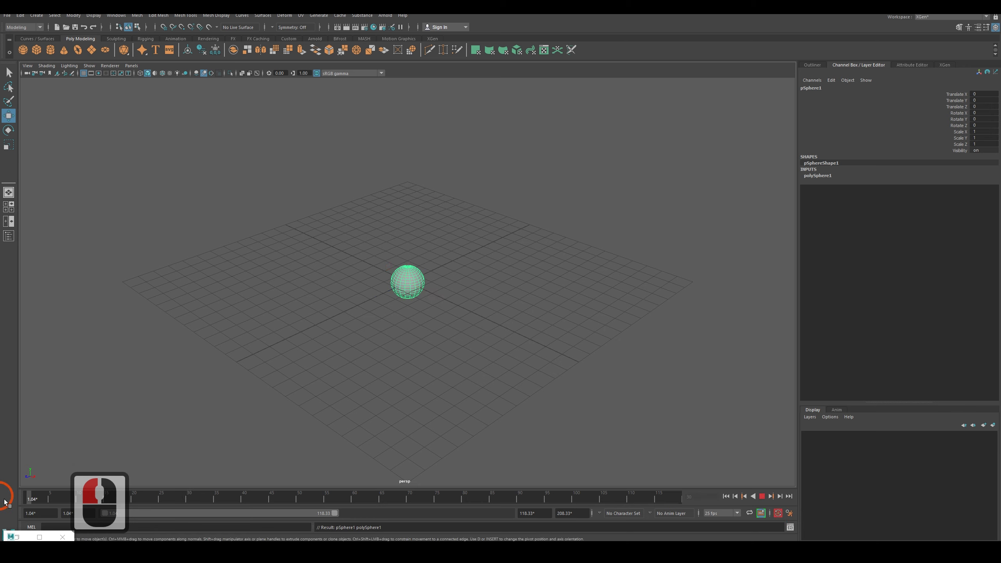
left_click_drag(387, 290, 378, 294)
left_click_drag(42, 498, 134, 497)
left_click_drag(384, 299, 264, 346)
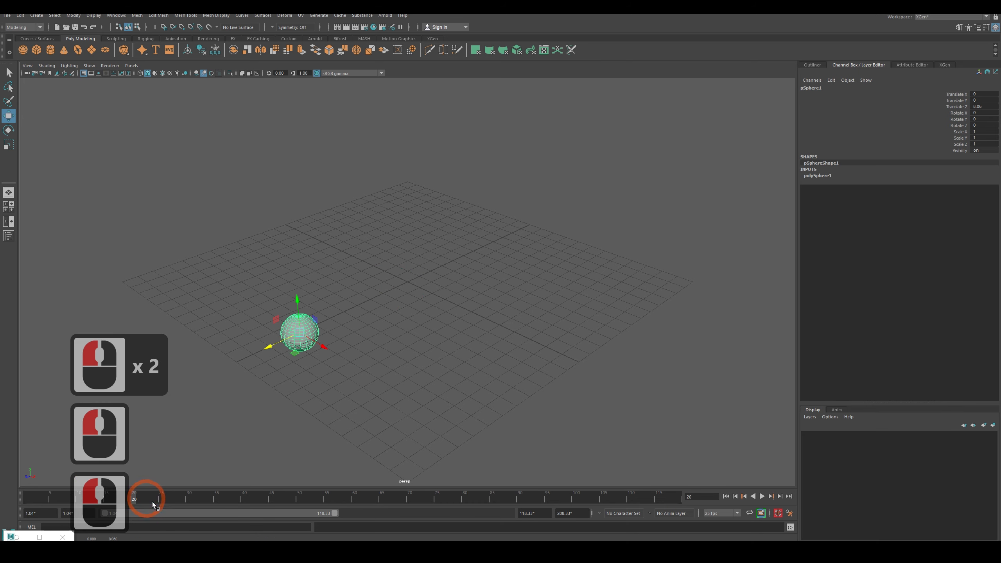
left_click_drag(152, 502, 201, 502)
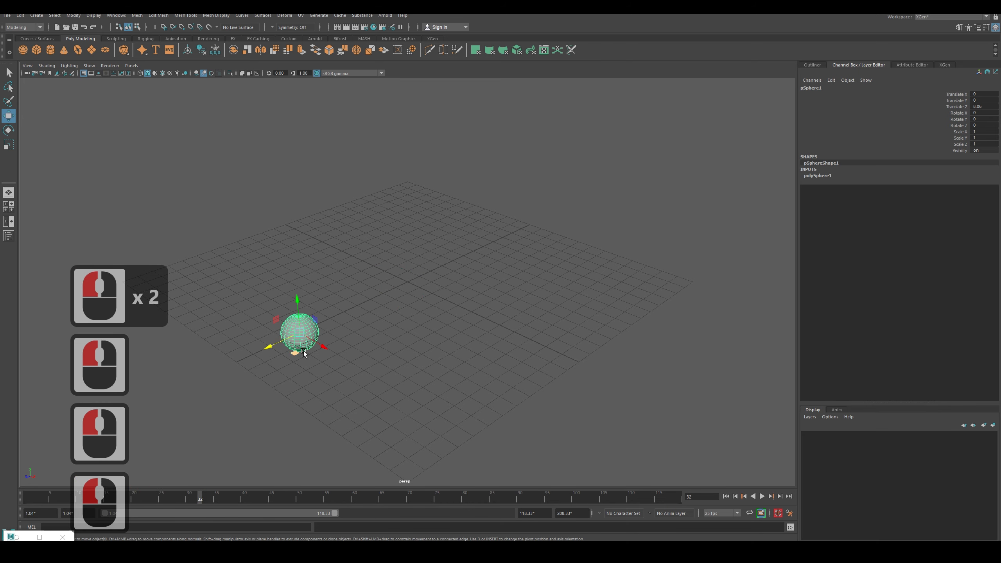
left_click_drag(303, 350, 383, 397)
left_click_drag(254, 498, 6, 492)
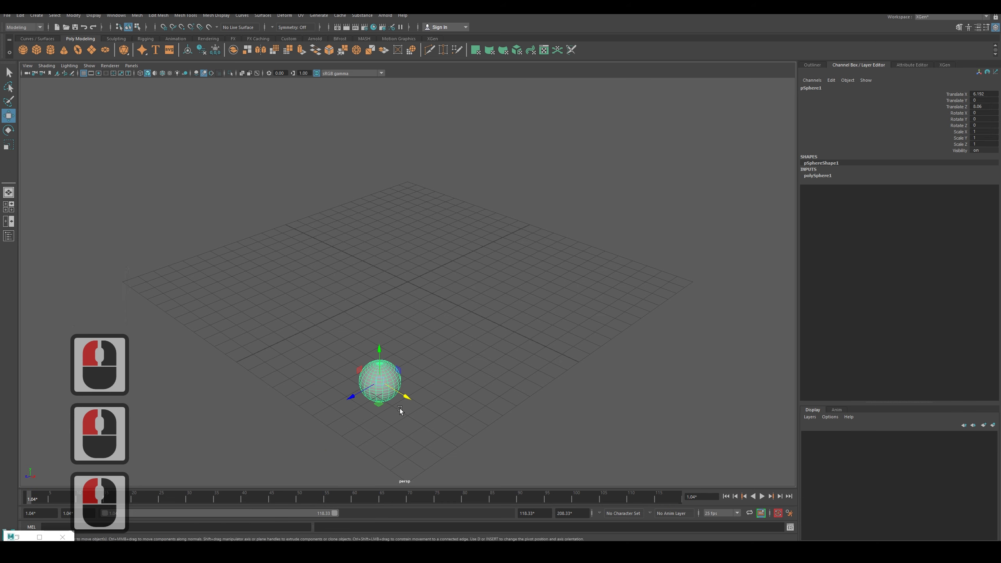
Step: Move the sphere near the grid centre and key it at the start frame, and auto-key a position toward the grid's front edge at frame 20
left_click_drag(384, 412, 408, 293)
key("s")
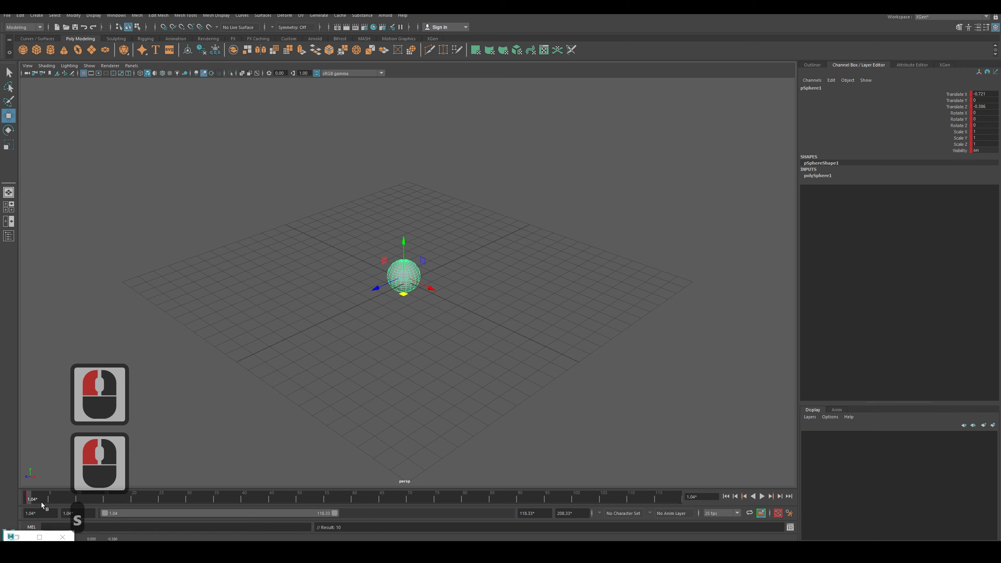
left_click(134, 499)
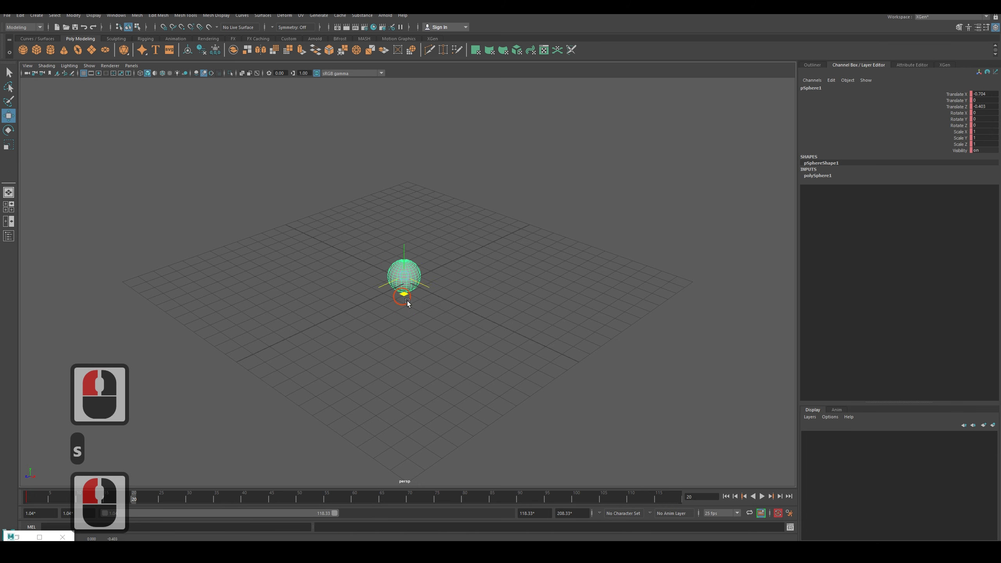
left_click_drag(406, 299, 327, 404)
Step: Auto-key the sphere at about X 6.6, Z -1.7 on frame 44 and about X 11, Z 6.6 on frame 61
left_click_drag(139, 499, 266, 501)
left_click_drag(334, 407, 516, 335)
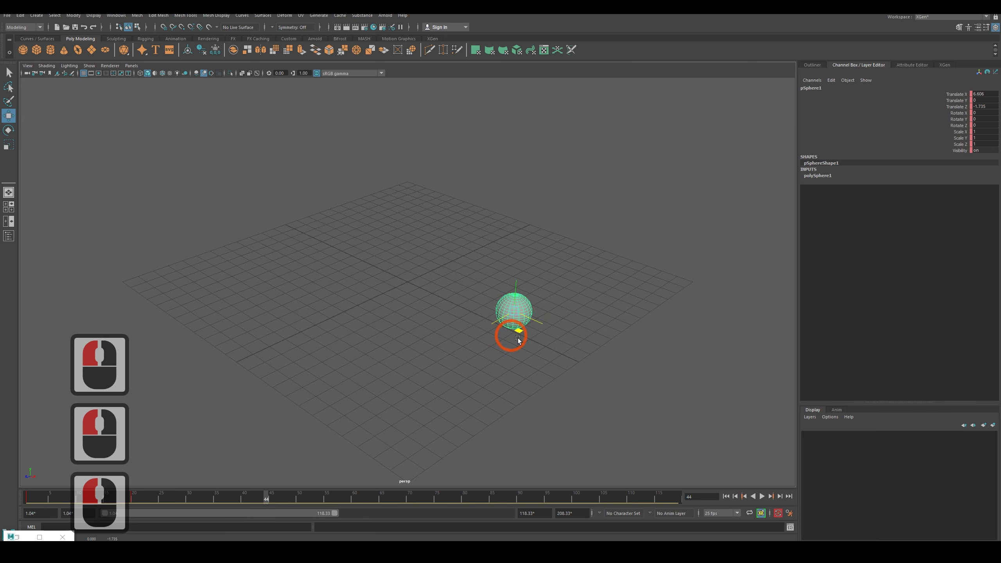
left_click_drag(272, 499, 360, 499)
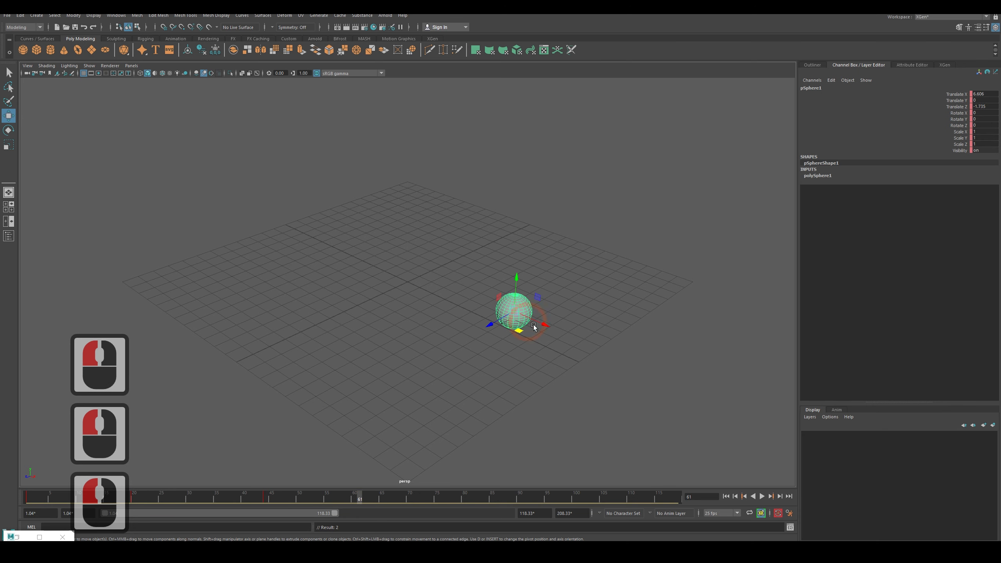
left_click_drag(518, 330, 481, 435)
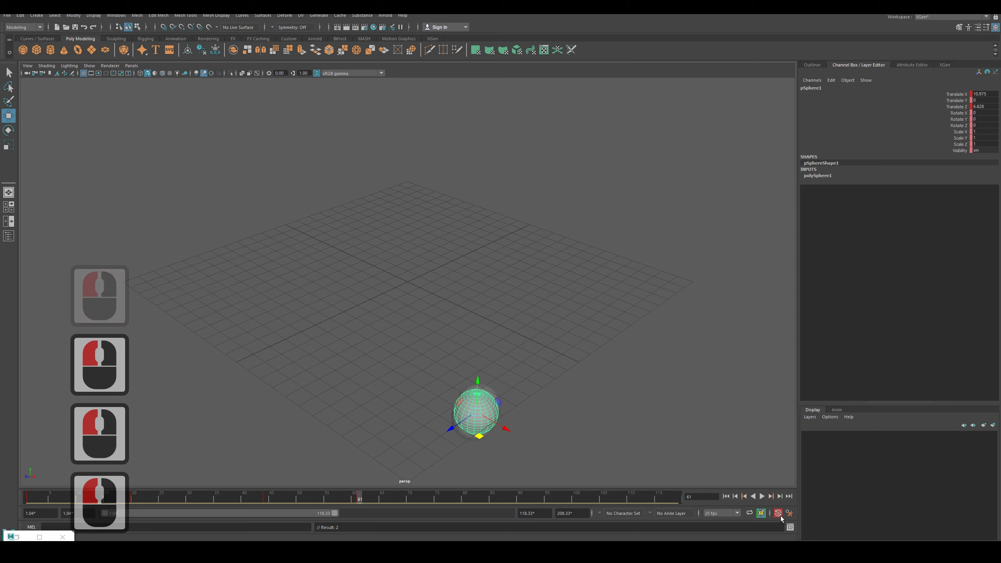